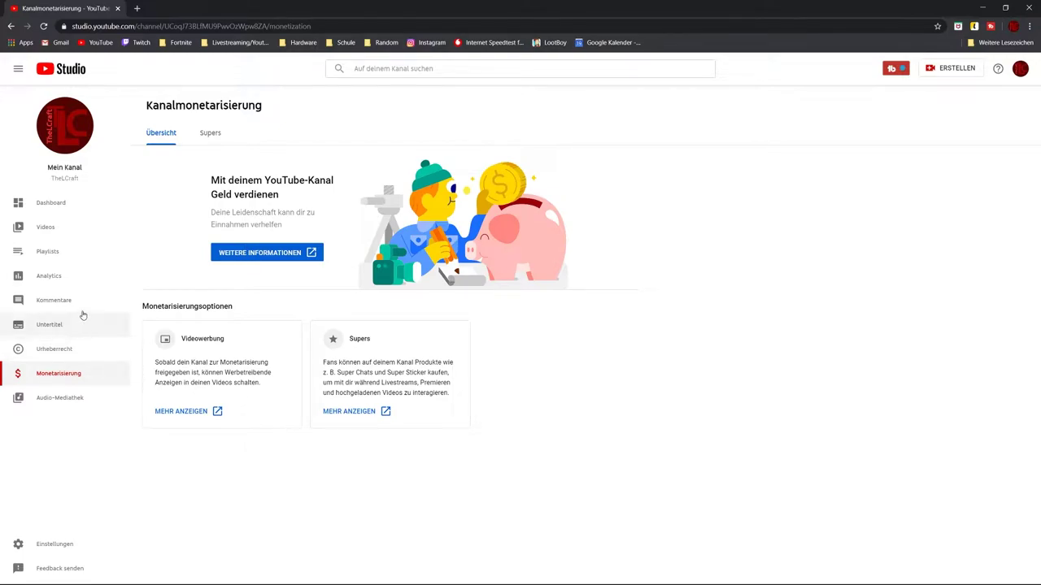
{"action": "left_click", "coordinate": [955, 70]}
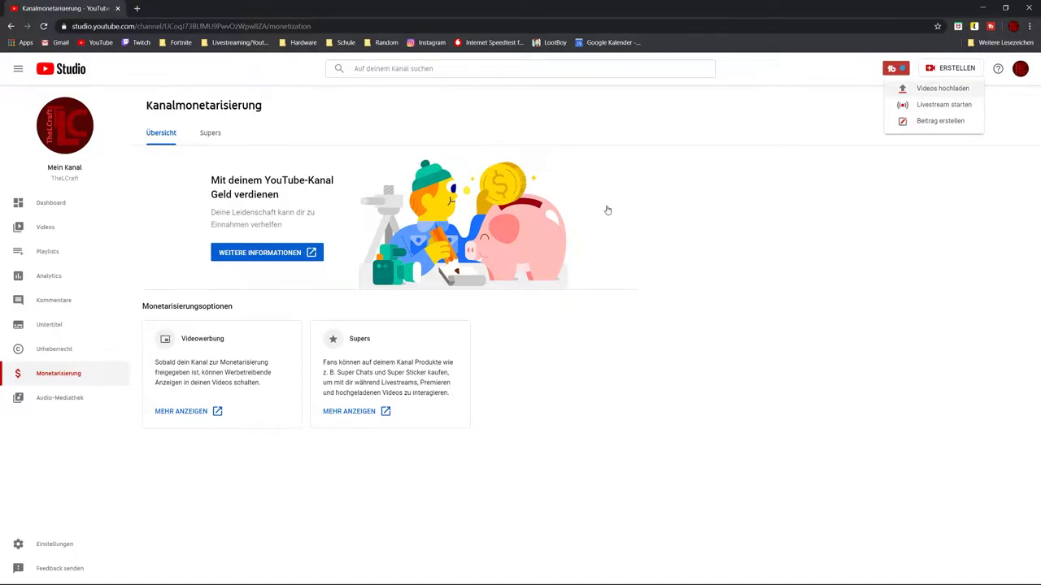
{"action": "left_click", "coordinate": [927, 89]}
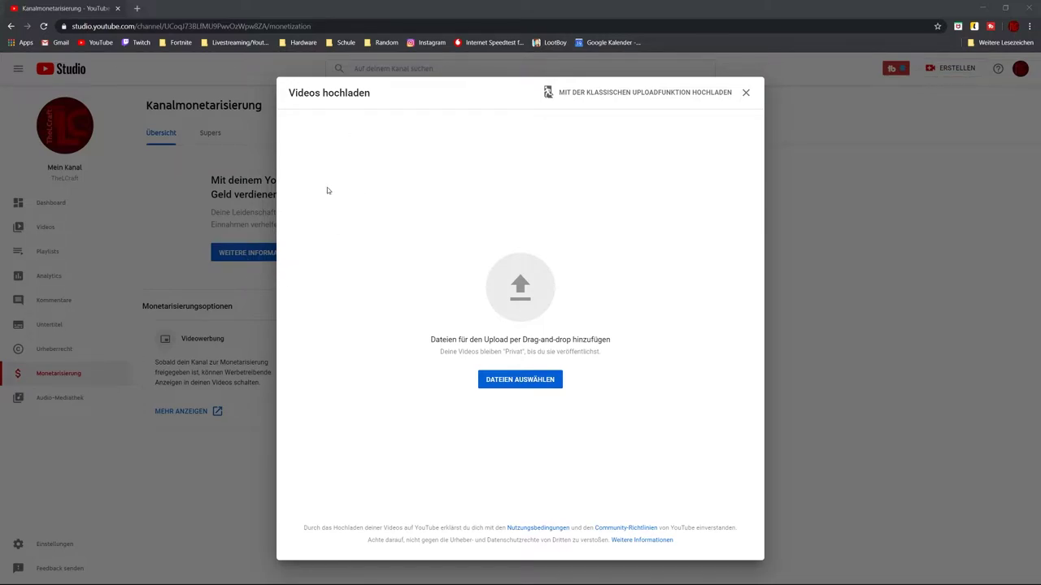
{"action": "key", "text": "Return"}
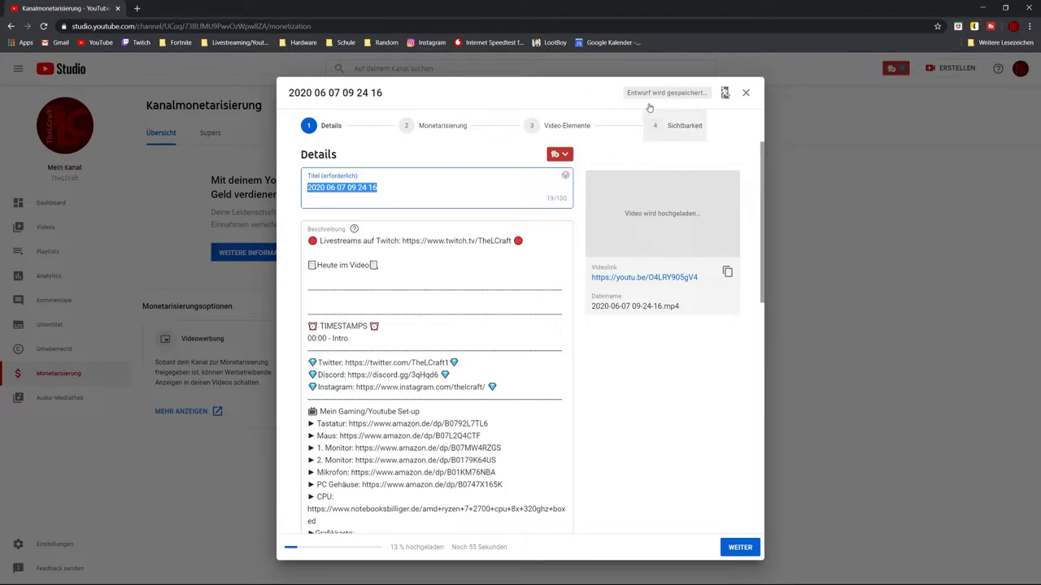
{"action": "left_click", "coordinate": [420, 130]}
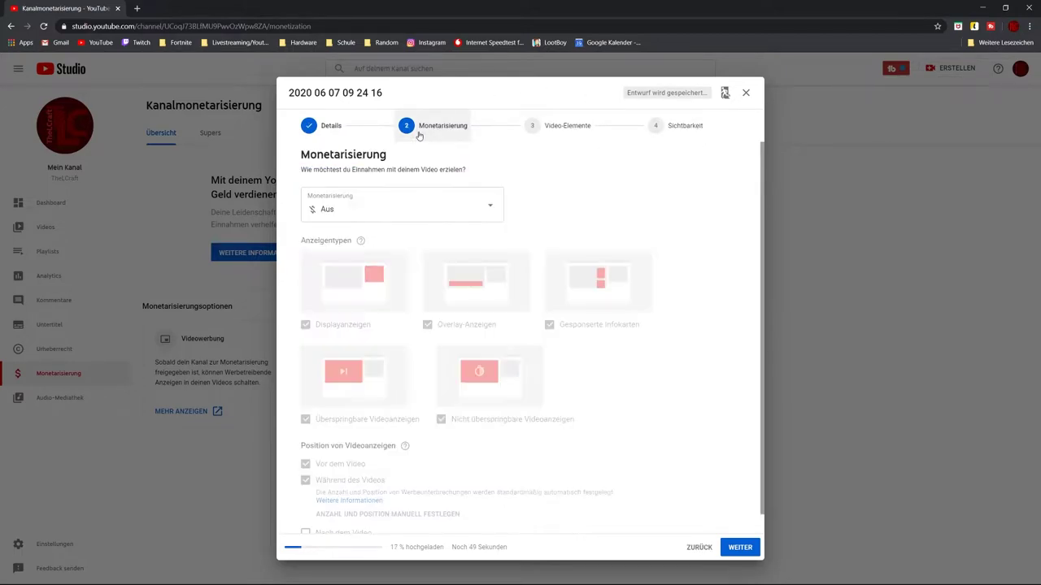
{"action": "scroll", "coordinate": [537, 307], "scroll_direction": "down", "scroll_amount": 1}
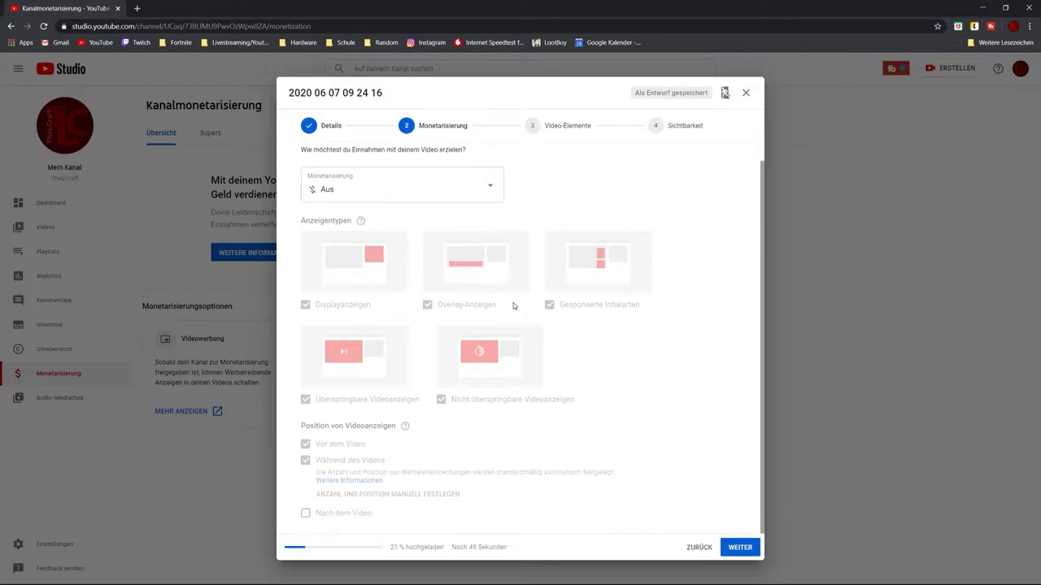
{"action": "left_click", "coordinate": [402, 197]}
{"action": "left_click", "coordinate": [318, 182]}
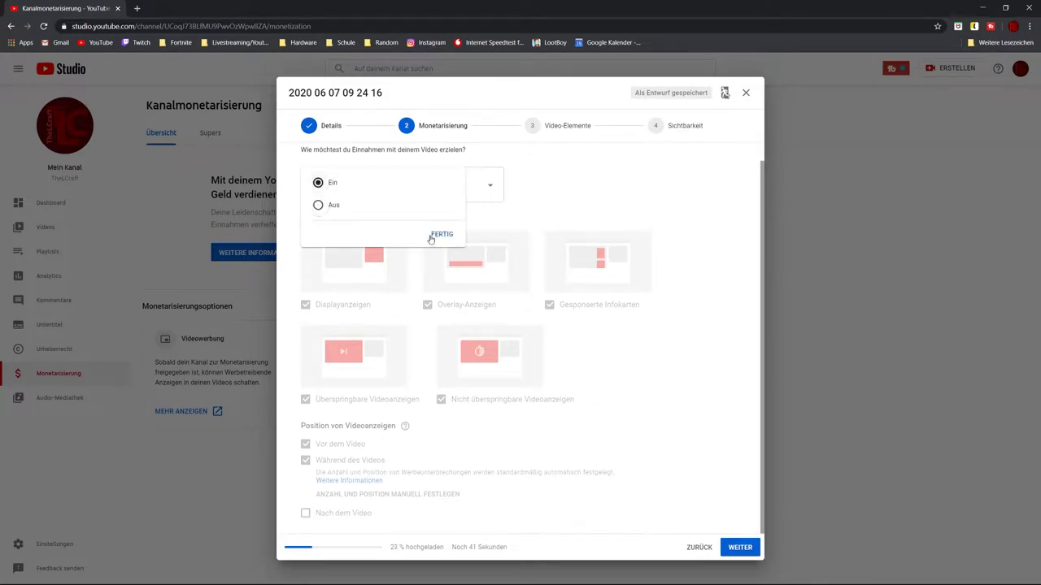
{"action": "left_click", "coordinate": [442, 235]}
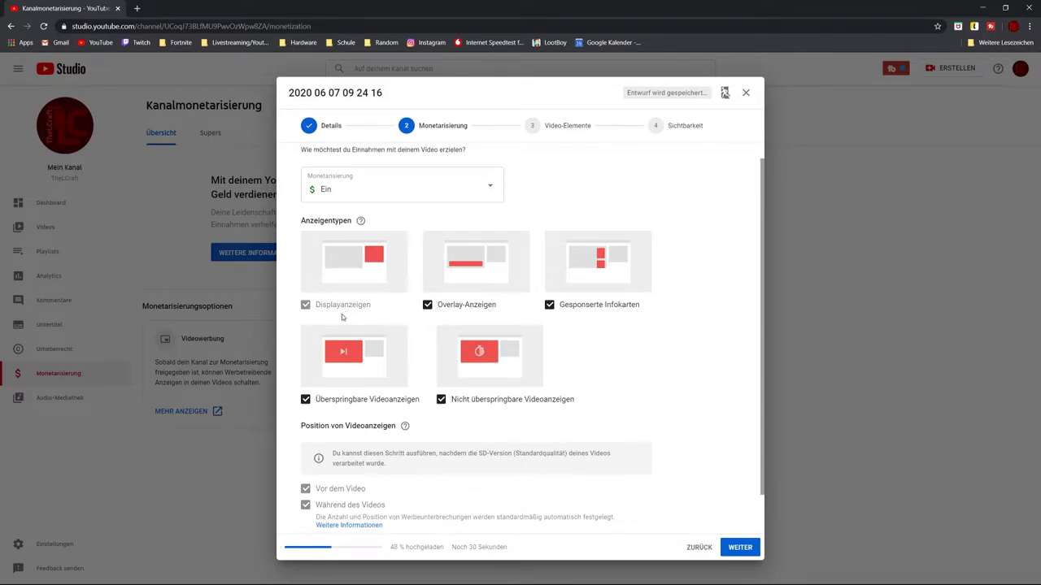
- Clear the overlay, sponsored card, skippable and non-skippable ad types for the draft, and re-enable all four
{"action": "left_click", "coordinate": [429, 306]}
{"action": "left_click", "coordinate": [441, 399]}
{"action": "left_click", "coordinate": [314, 399]}
{"action": "left_click", "coordinate": [550, 312]}
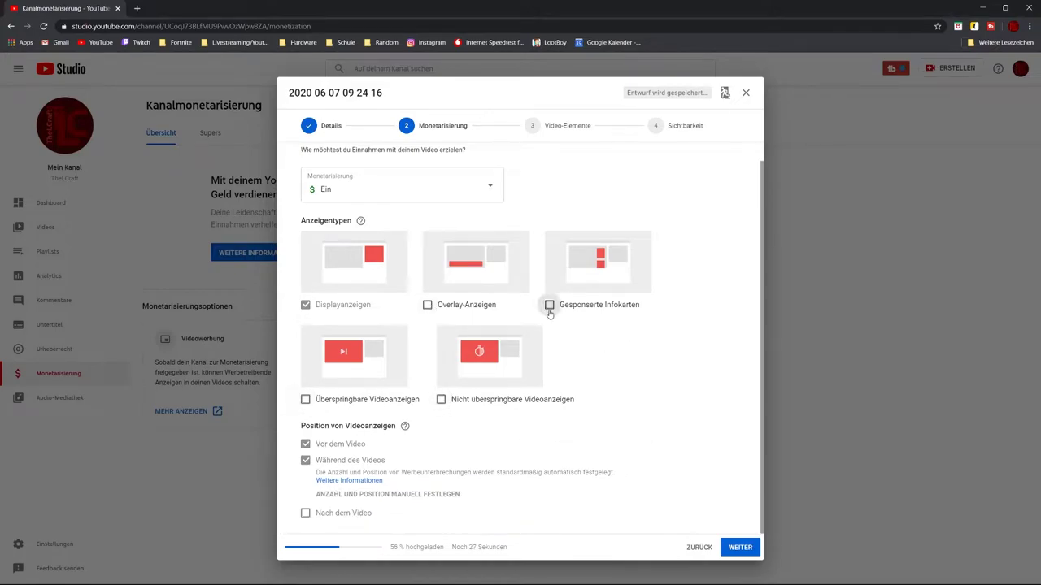
{"action": "left_click", "coordinate": [550, 306]}
{"action": "left_click", "coordinate": [427, 305]}
{"action": "left_click", "coordinate": [441, 400]}
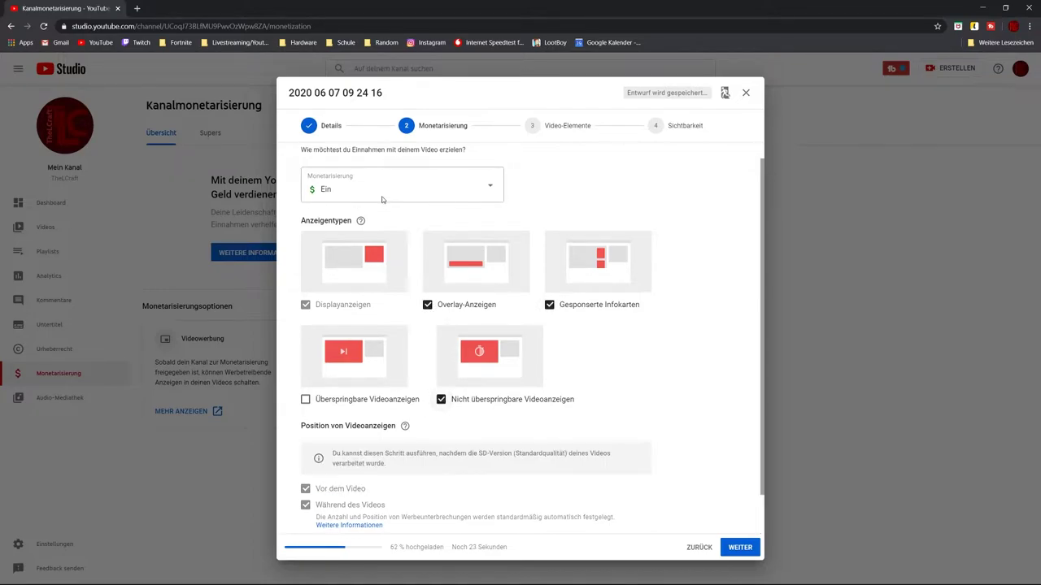
{"action": "left_click", "coordinate": [306, 401]}
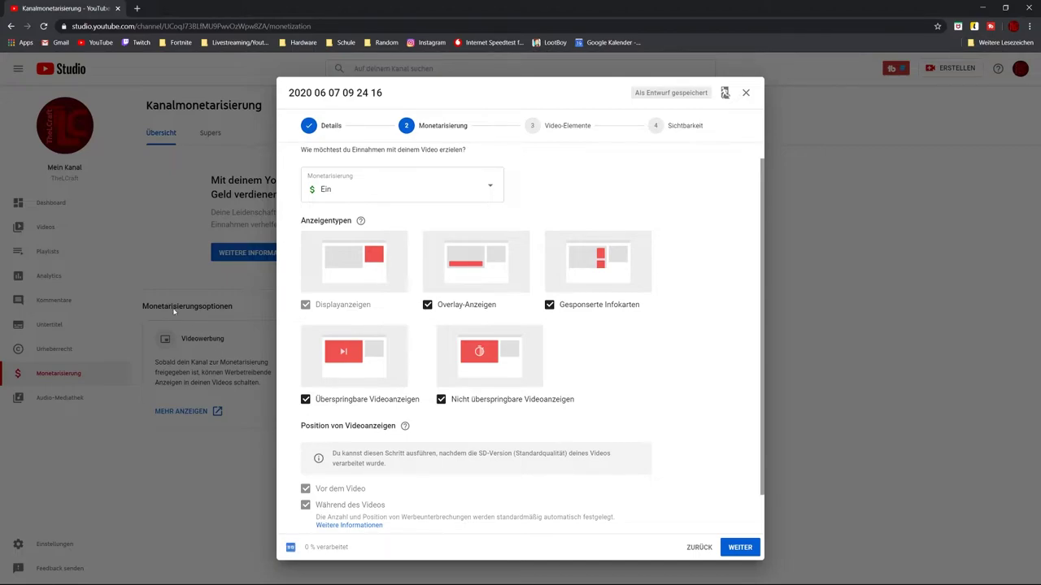
- Review the draft's video ad position options and close the upload dialog
{"action": "scroll", "coordinate": [475, 362], "scroll_direction": "down", "scroll_amount": 1}
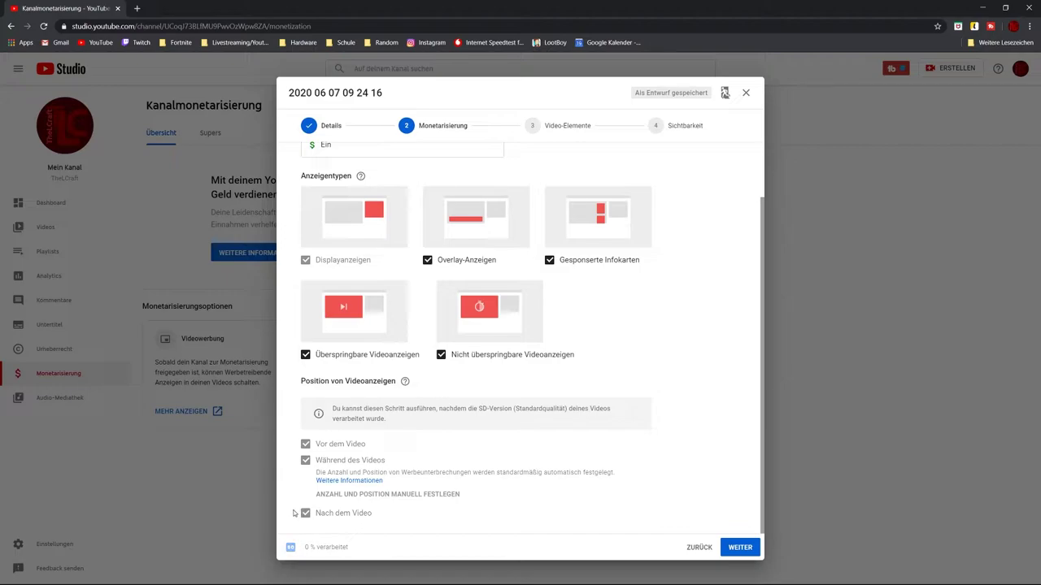
{"action": "scroll", "coordinate": [303, 522], "scroll_direction": "up", "scroll_amount": 1}
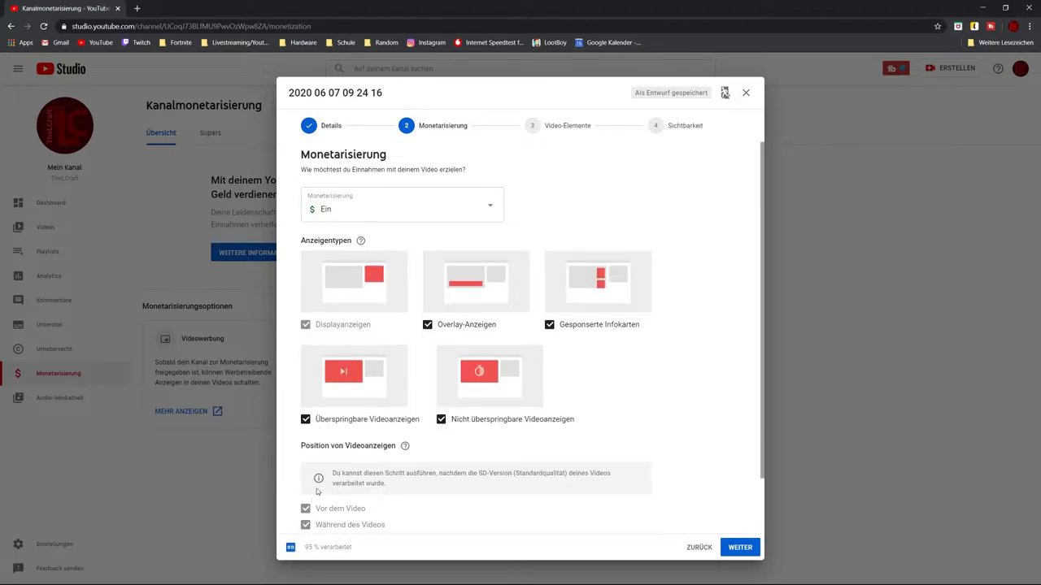
{"action": "scroll", "coordinate": [318, 489], "scroll_direction": "down", "scroll_amount": 1}
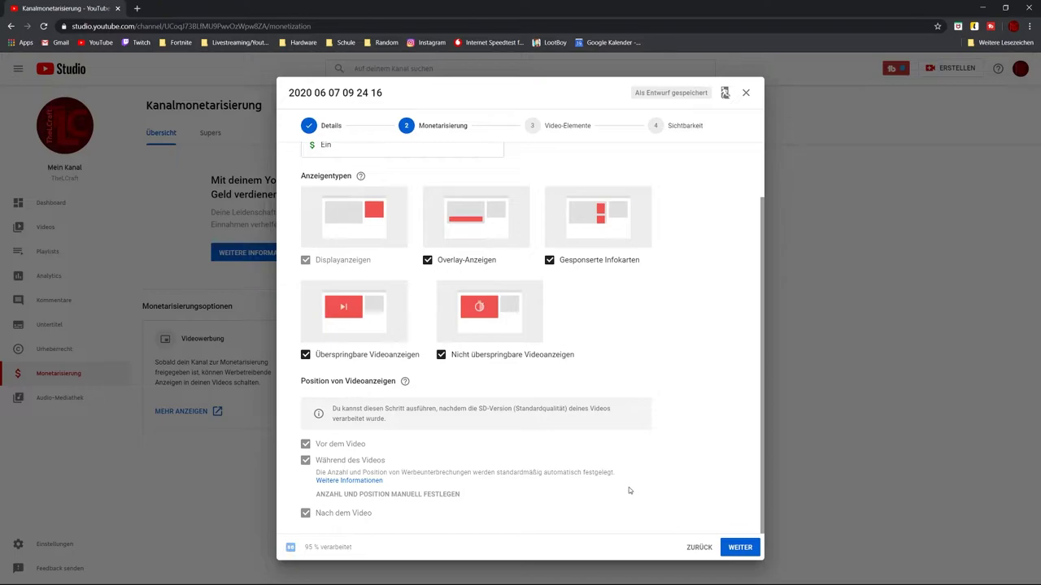
{"action": "left_click", "coordinate": [699, 546]}
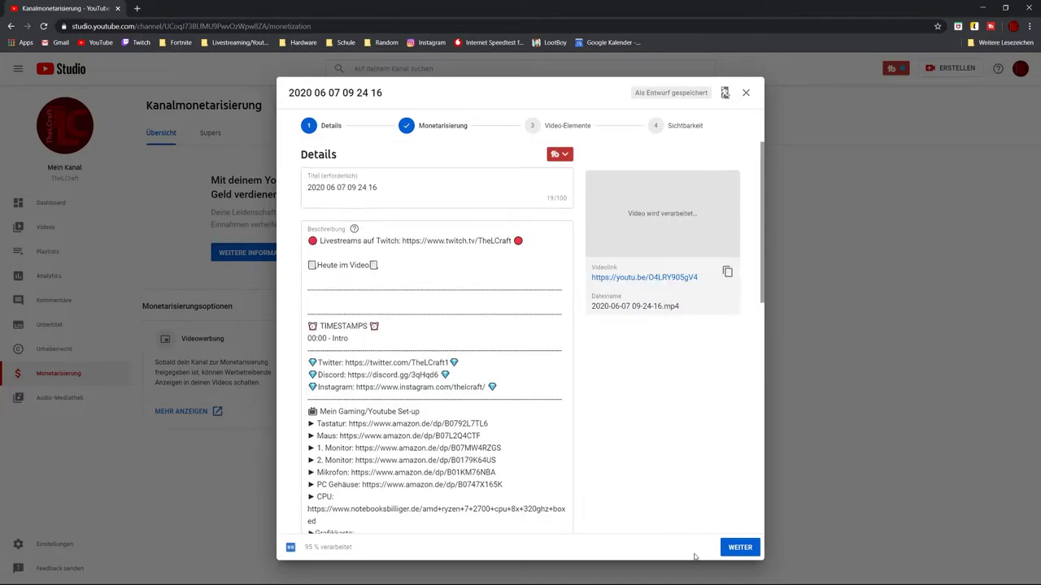
{"action": "left_click", "coordinate": [745, 93]}
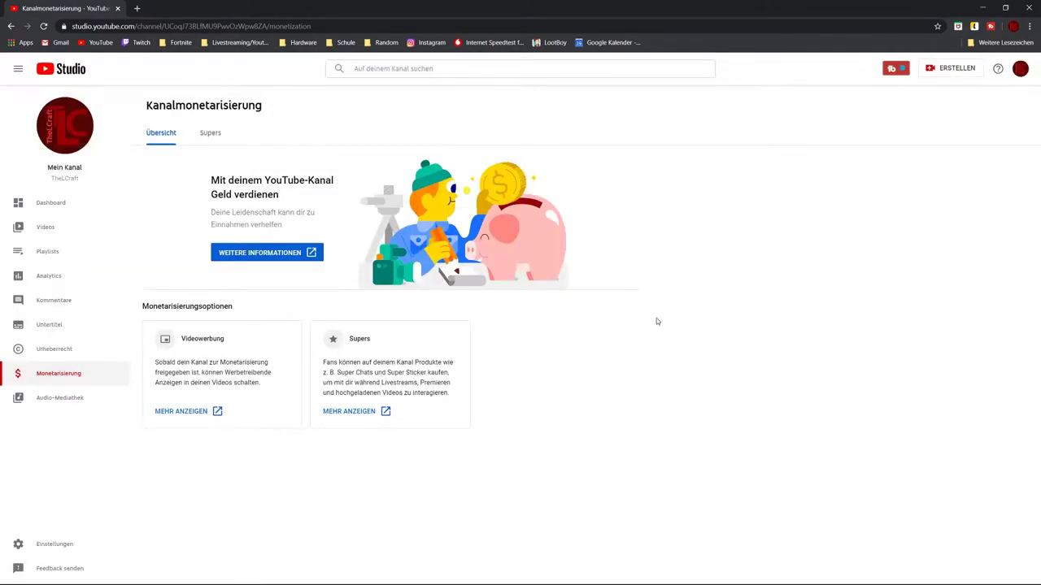
{"action": "left_click", "coordinate": [64, 242]}
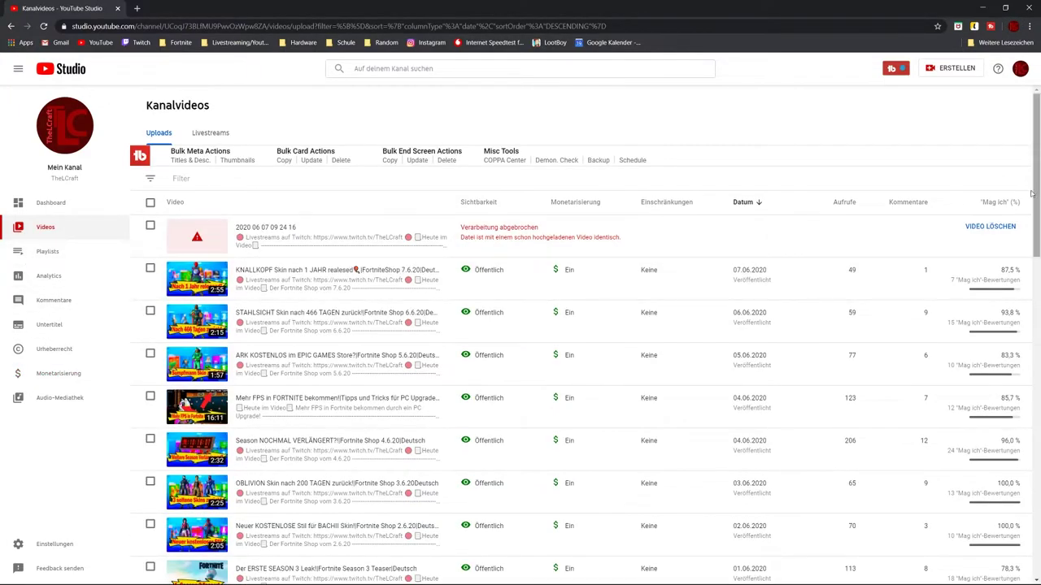
{"action": "left_click", "coordinate": [968, 227]}
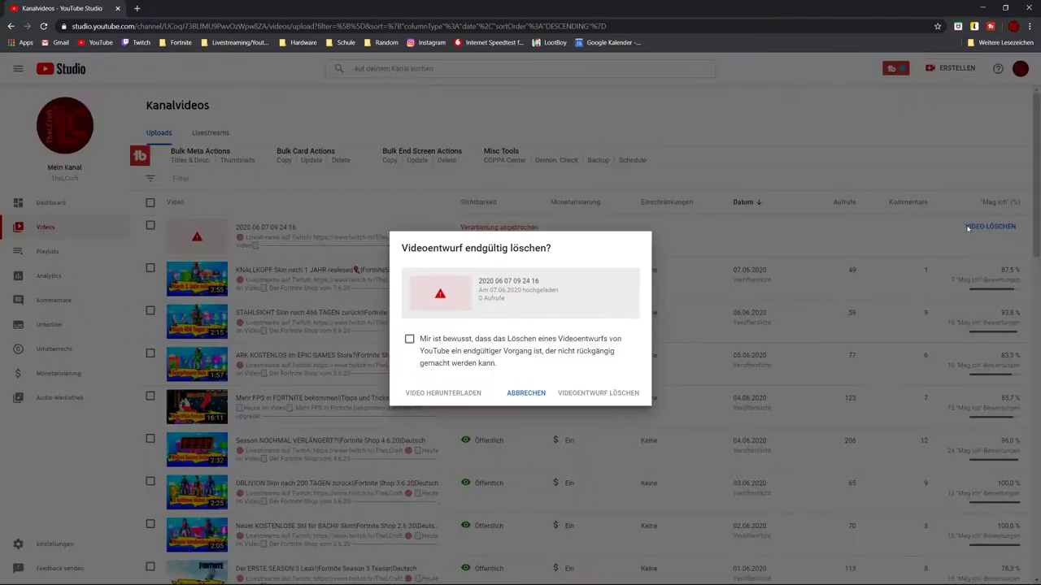
{"action": "left_click", "coordinate": [488, 354]}
{"action": "left_click", "coordinate": [598, 393]}
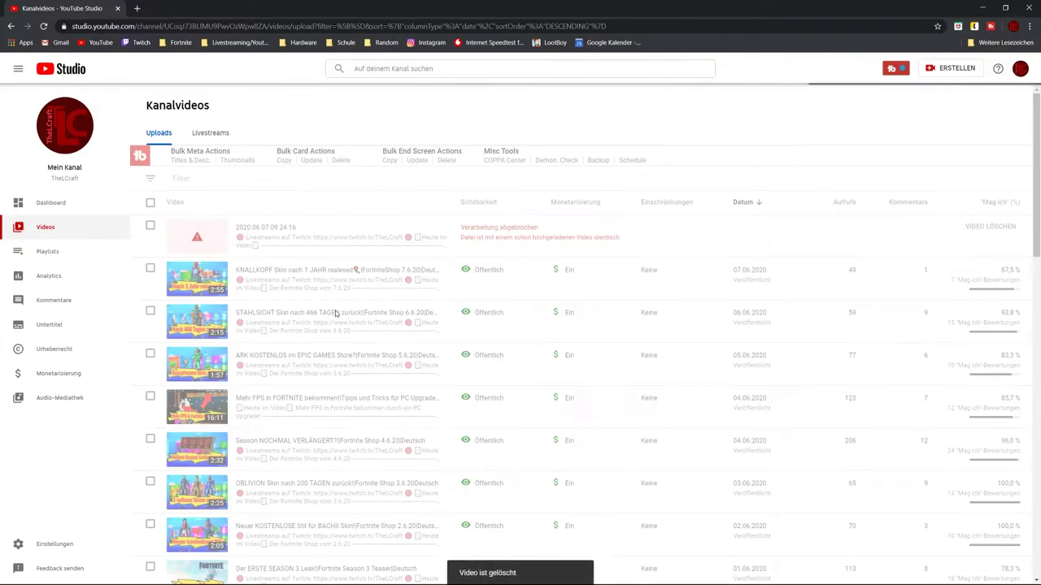
- Open the monetisation settings of the existing video "Mehr FPS in FORTNITE bekommen"
{"action": "left_click", "coordinate": [243, 367]}
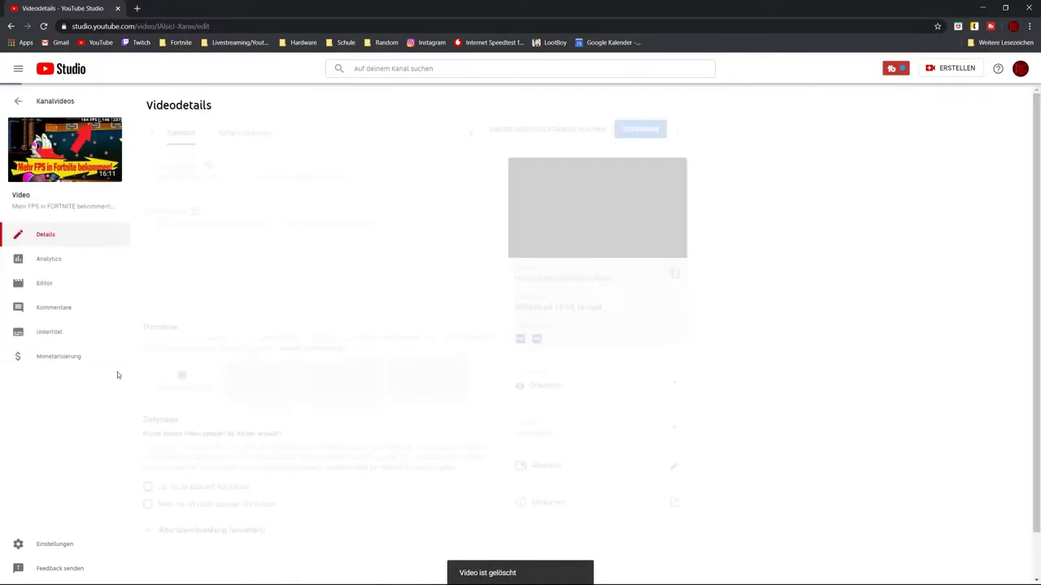
{"action": "left_click", "coordinate": [78, 353]}
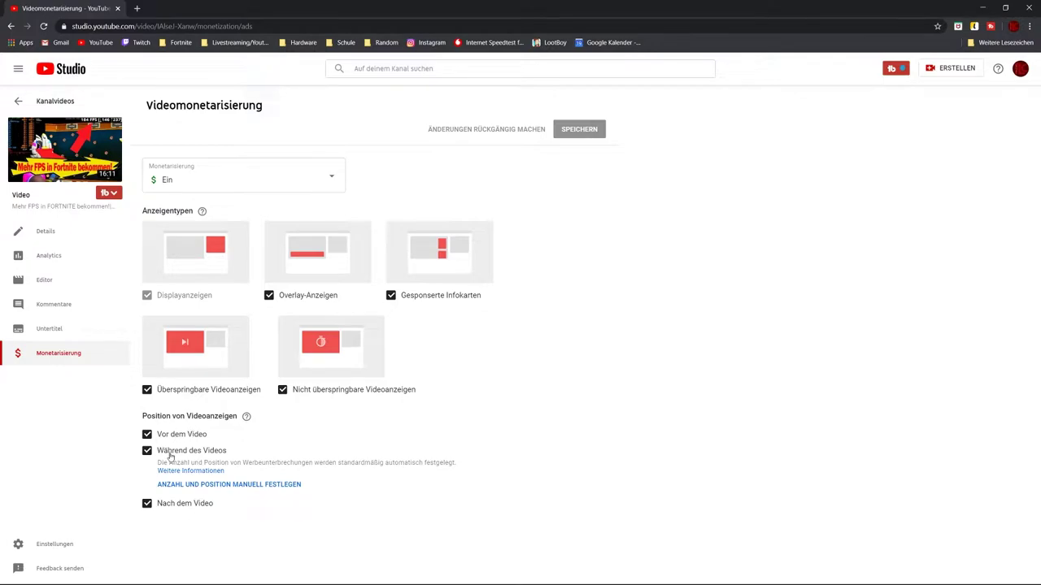
- Clear the ad positions before, during and after the video, and re-enable all three
{"action": "left_click", "coordinate": [147, 437]}
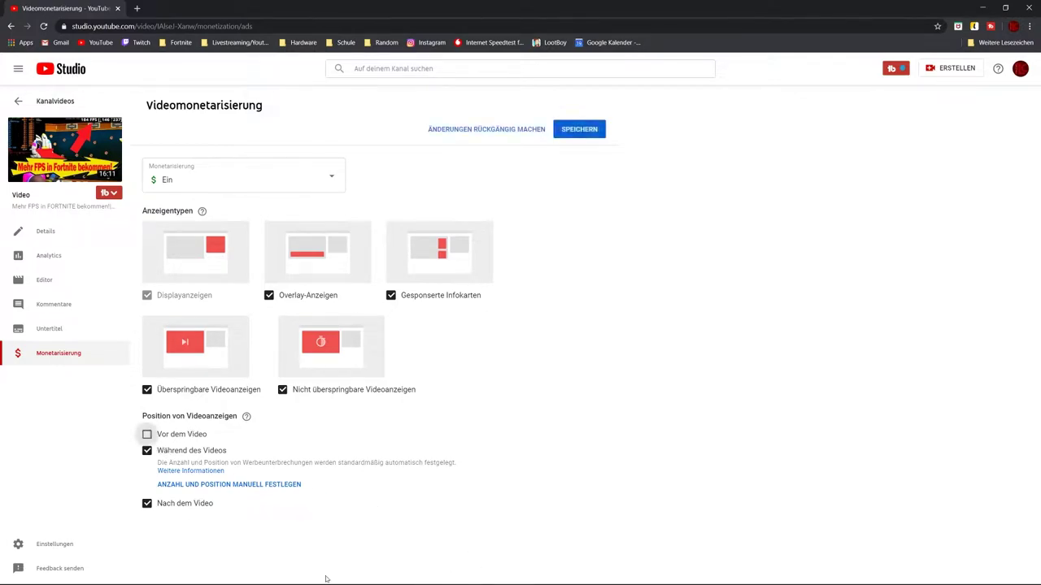
{"action": "left_click", "coordinate": [150, 504]}
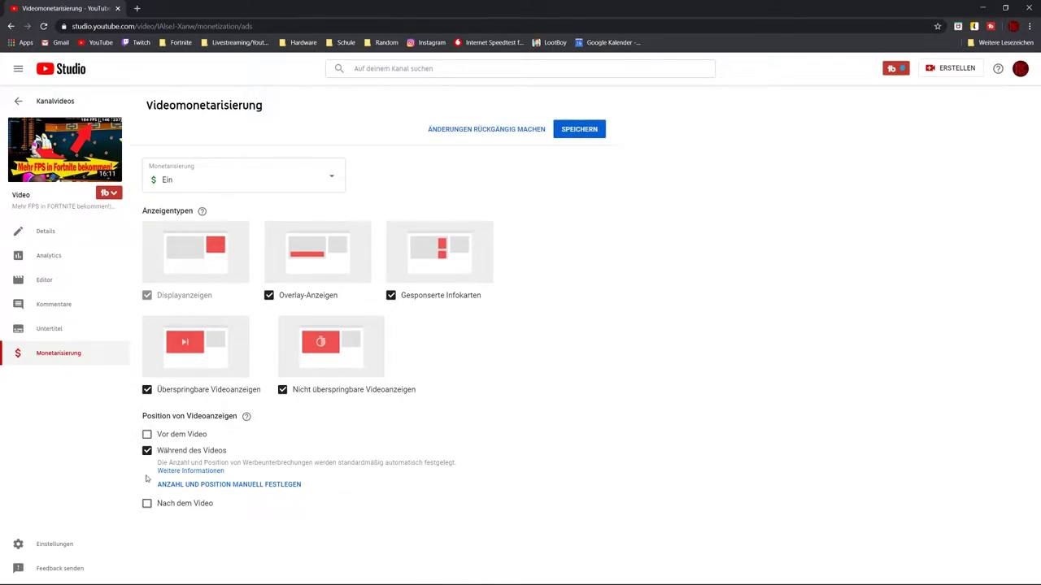
{"action": "left_click", "coordinate": [148, 452]}
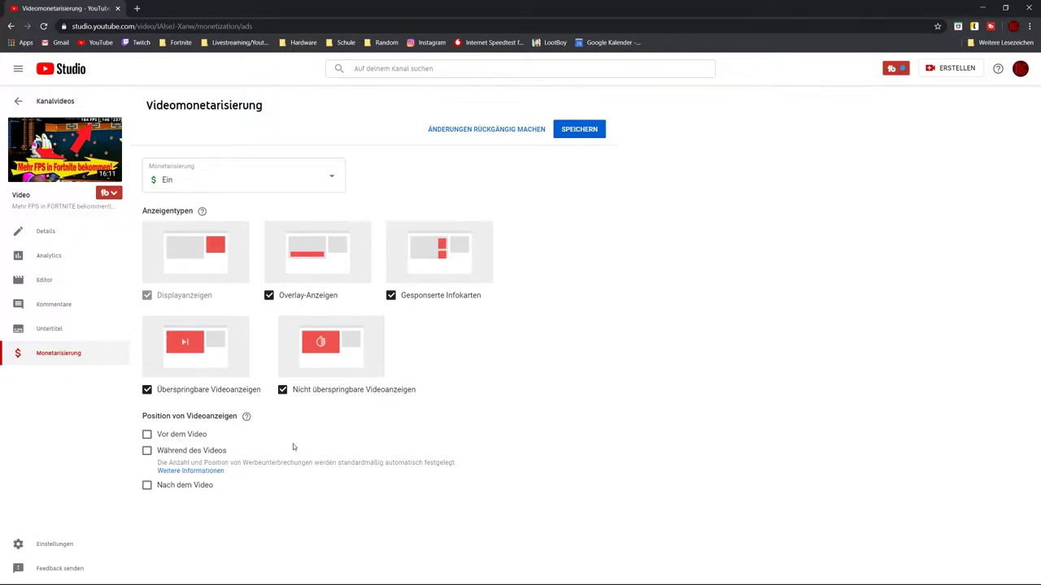
{"action": "left_click", "coordinate": [146, 438]}
{"action": "left_click", "coordinate": [147, 451]}
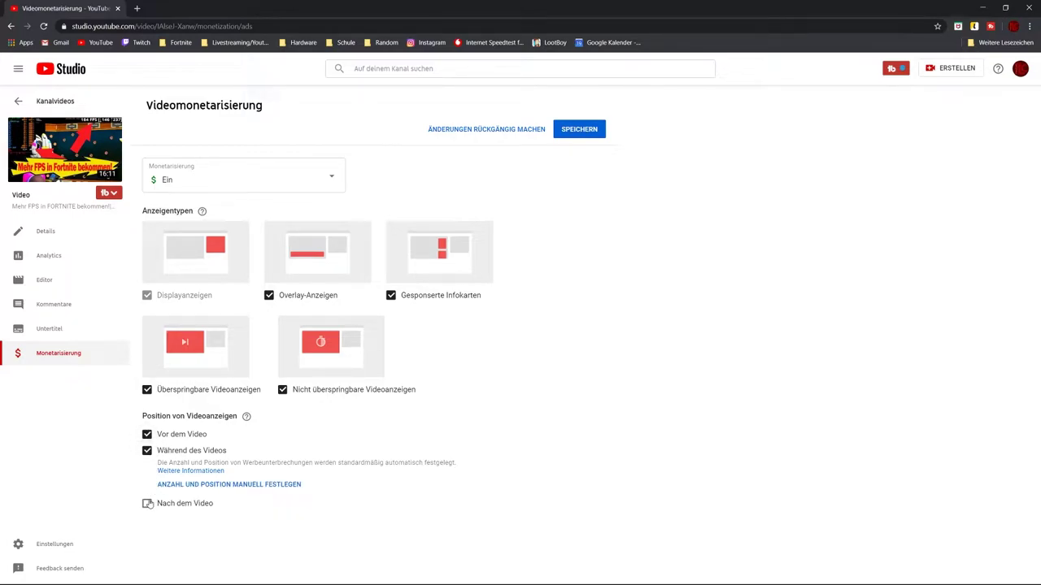
{"action": "left_click", "coordinate": [147, 505]}
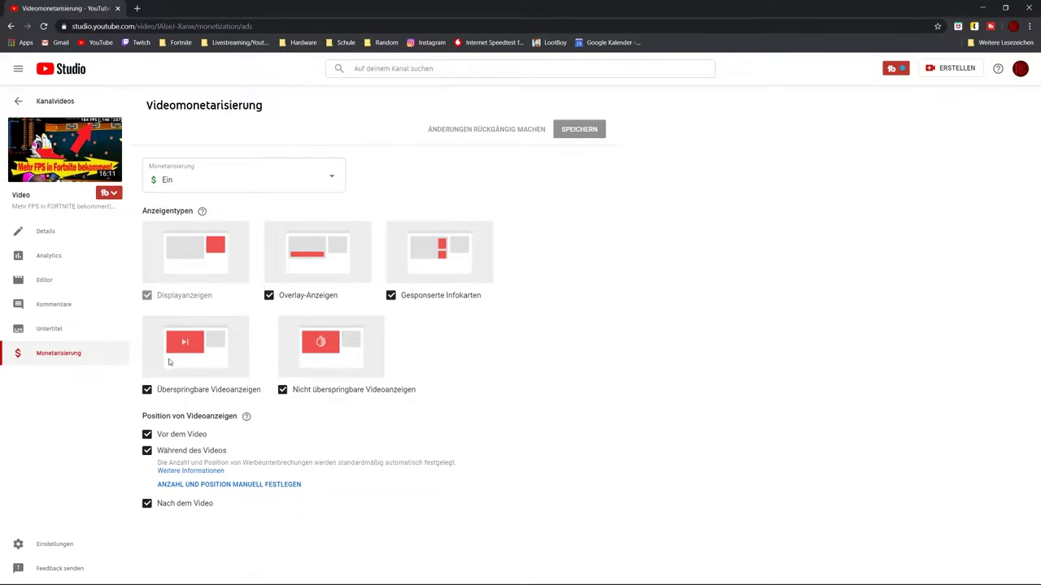
- Open manual ad break placement for the video and move the existing ad break to 00:48
{"action": "left_click", "coordinate": [234, 484]}
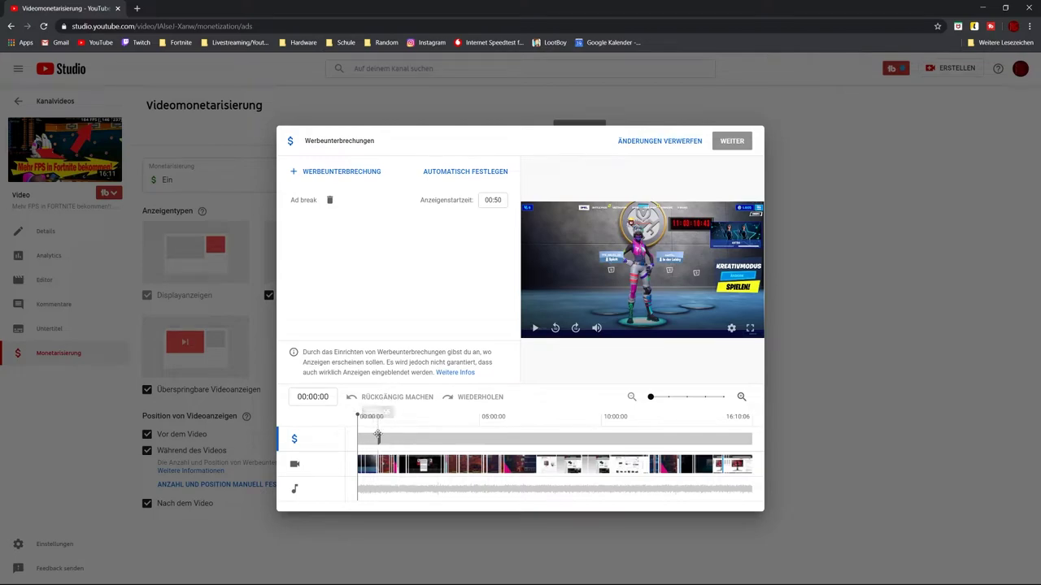
{"action": "left_click_drag", "start_coordinate": [379, 437], "coordinate": [377, 439]}
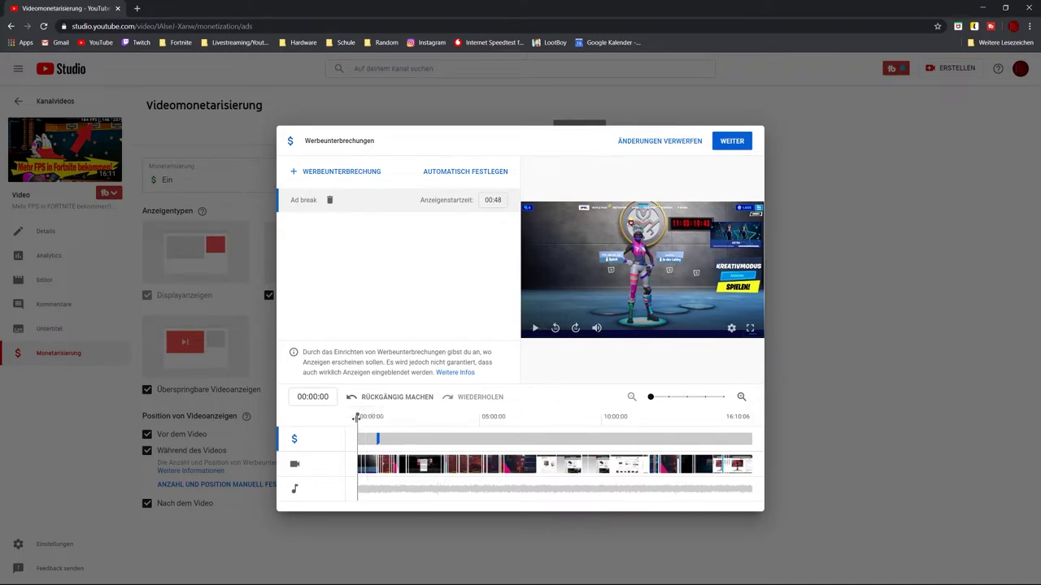
- Add ad breaks to the video at 00:00, 00:10, 00:21, 00:29 and 00:40
{"action": "left_click", "coordinate": [304, 174]}
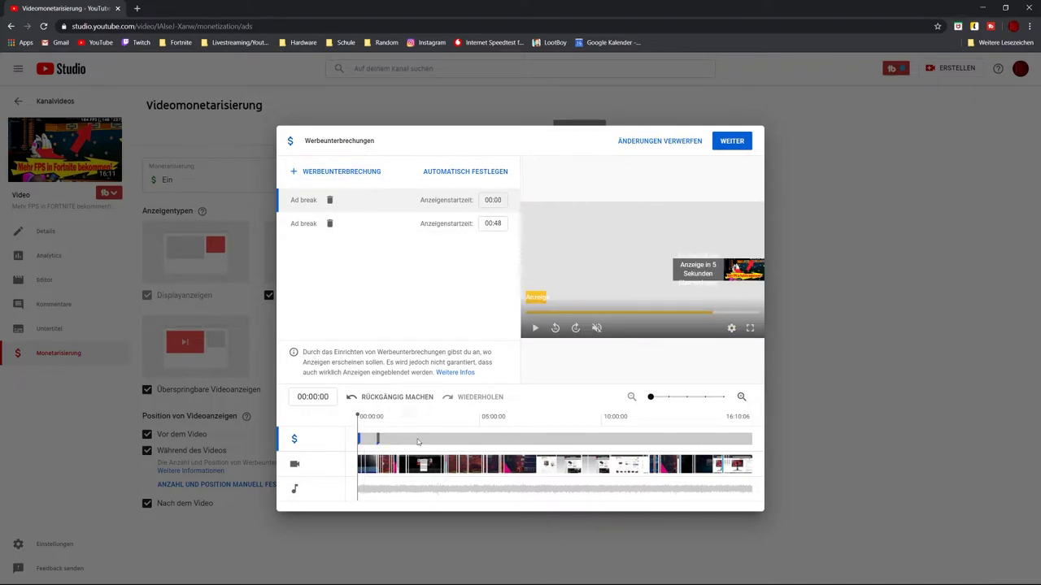
{"action": "left_click", "coordinate": [321, 172]}
{"action": "left_click", "coordinate": [367, 420]}
{"action": "left_click", "coordinate": [339, 174]}
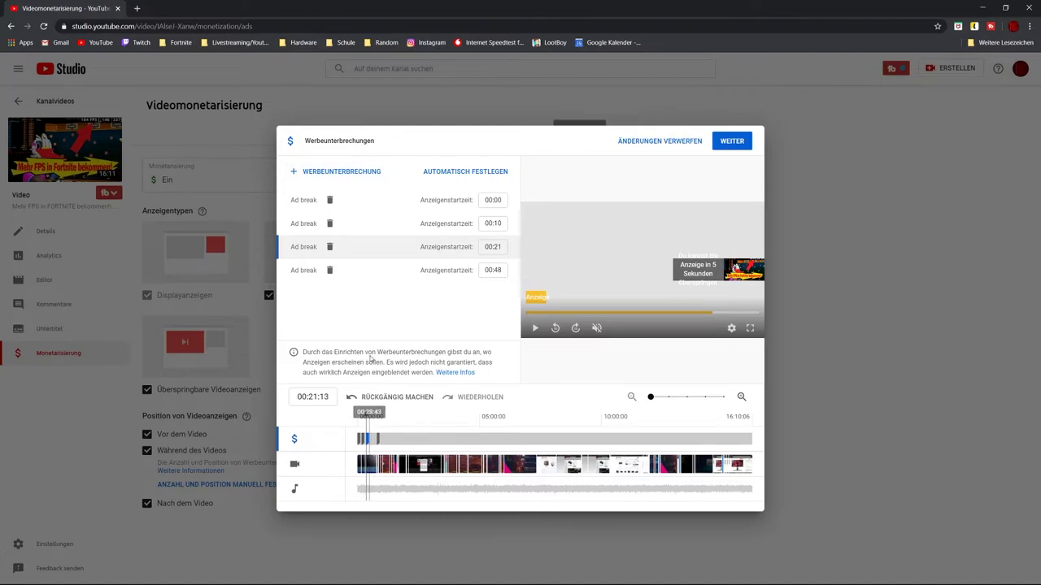
{"action": "left_click", "coordinate": [370, 416]}
{"action": "left_click", "coordinate": [323, 176]}
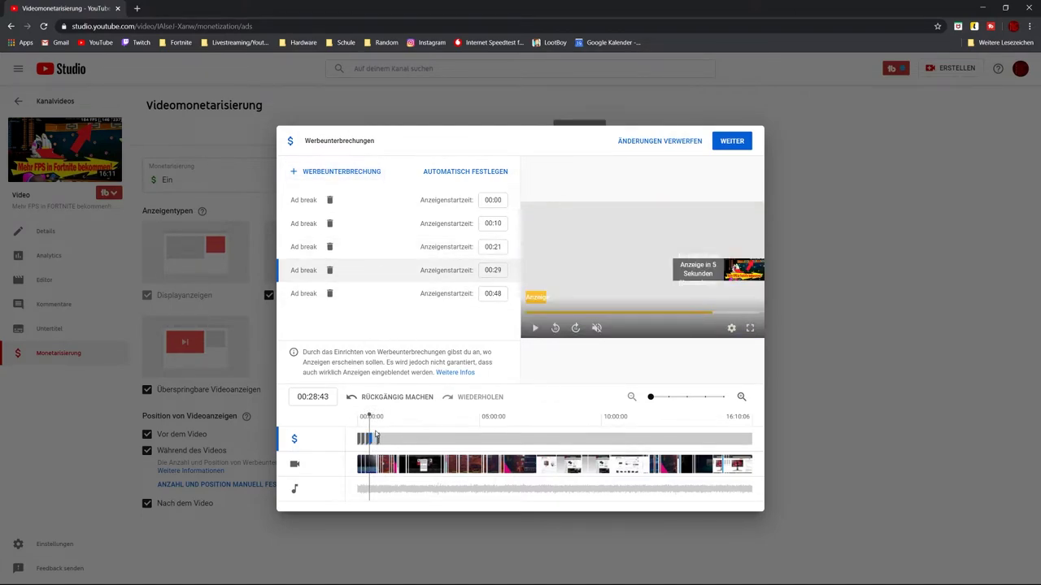
{"action": "left_click", "coordinate": [331, 172]}
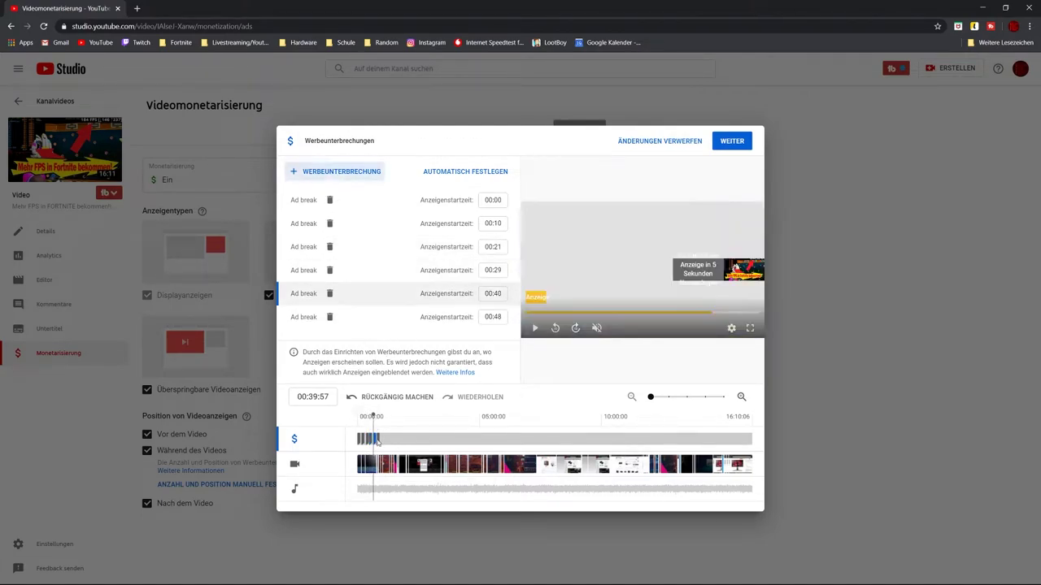
- Add further ad breaks to the video at 00:52, 01:05 and 01:21
{"action": "left_click", "coordinate": [379, 424]}
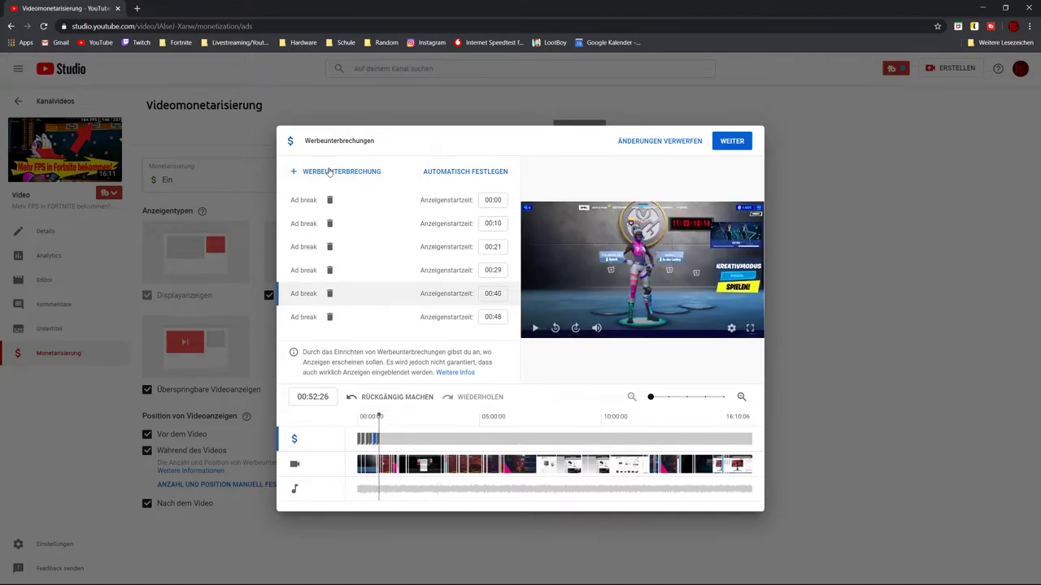
{"action": "left_click", "coordinate": [329, 171]}
{"action": "left_click", "coordinate": [384, 431]}
{"action": "left_click", "coordinate": [331, 172]}
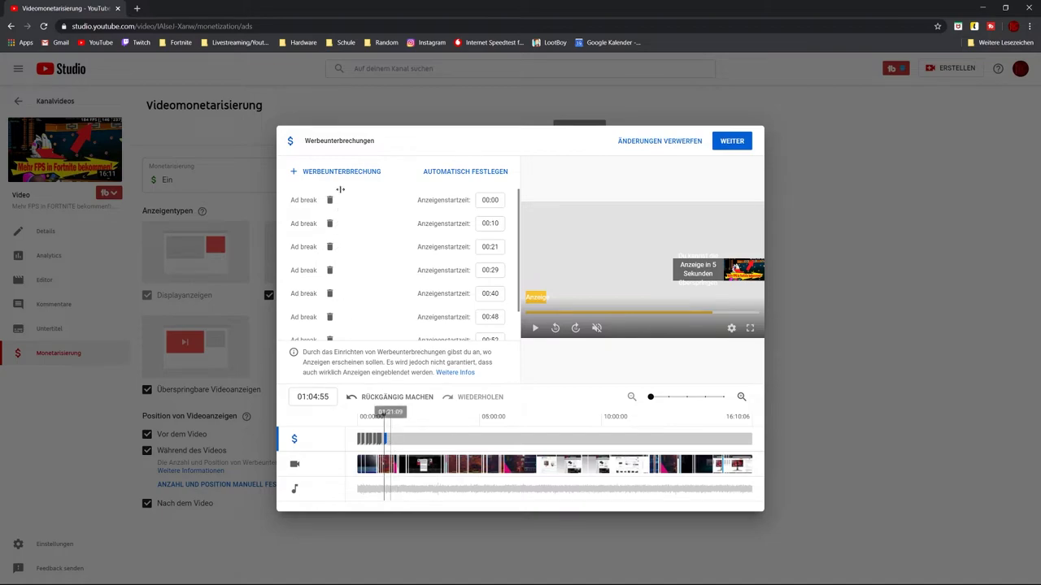
{"action": "left_click", "coordinate": [390, 431]}
{"action": "left_click", "coordinate": [331, 171]}
- Add a dense series of ad breaks along the timeline from 01:27 to about 03:46 and look through the ad break list
{"action": "left_click", "coordinate": [397, 431]}
{"action": "left_click", "coordinate": [401, 429]}
{"action": "left_click", "coordinate": [406, 424]}
{"action": "left_click", "coordinate": [418, 424]}
{"action": "left_click", "coordinate": [331, 172]}
{"action": "left_click", "coordinate": [425, 423]}
{"action": "left_click", "coordinate": [331, 172]}
{"action": "left_click", "coordinate": [442, 424]}
{"action": "left_click", "coordinate": [449, 424]}
{"action": "left_click", "coordinate": [331, 172]}
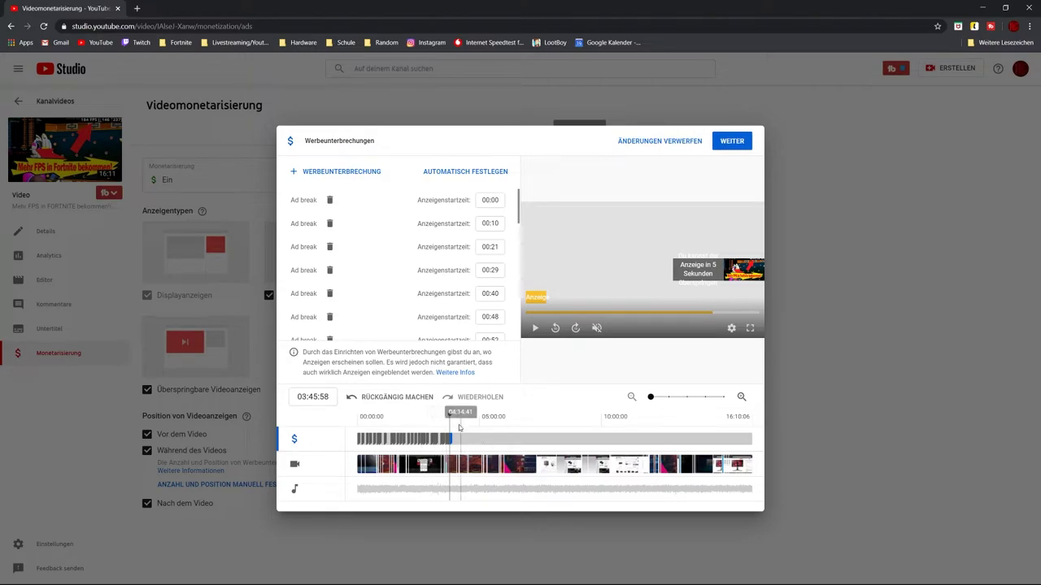
{"action": "scroll", "coordinate": [363, 284], "scroll_direction": "down", "scroll_amount": 3}
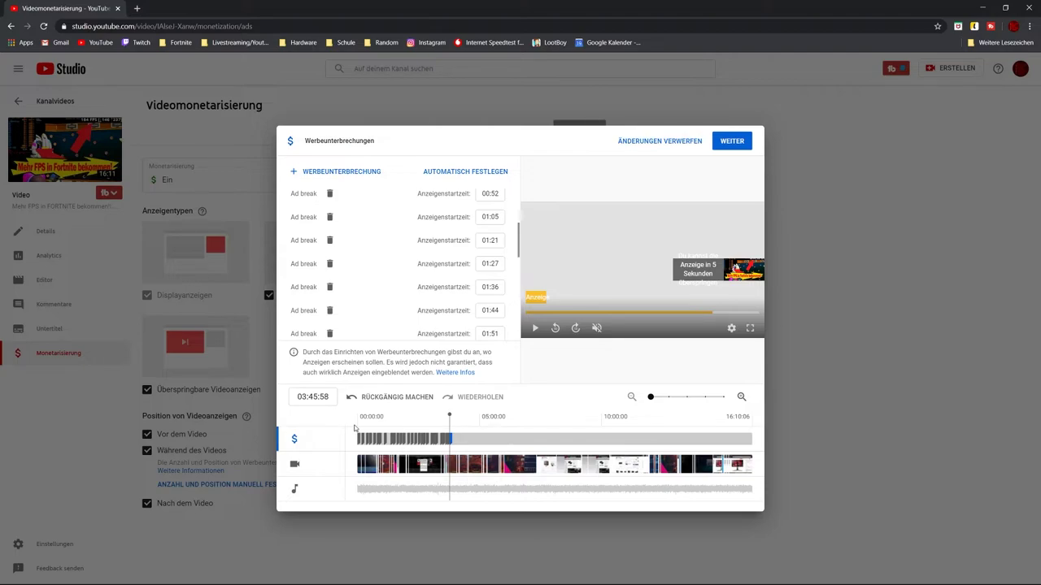
- Review the placed ad breaks in the list and along the timeline, inspecting the timeline at maximum and minimum zoom
{"action": "left_click", "coordinate": [452, 425]}
{"action": "scroll", "coordinate": [399, 283], "scroll_direction": "down", "scroll_amount": 5}
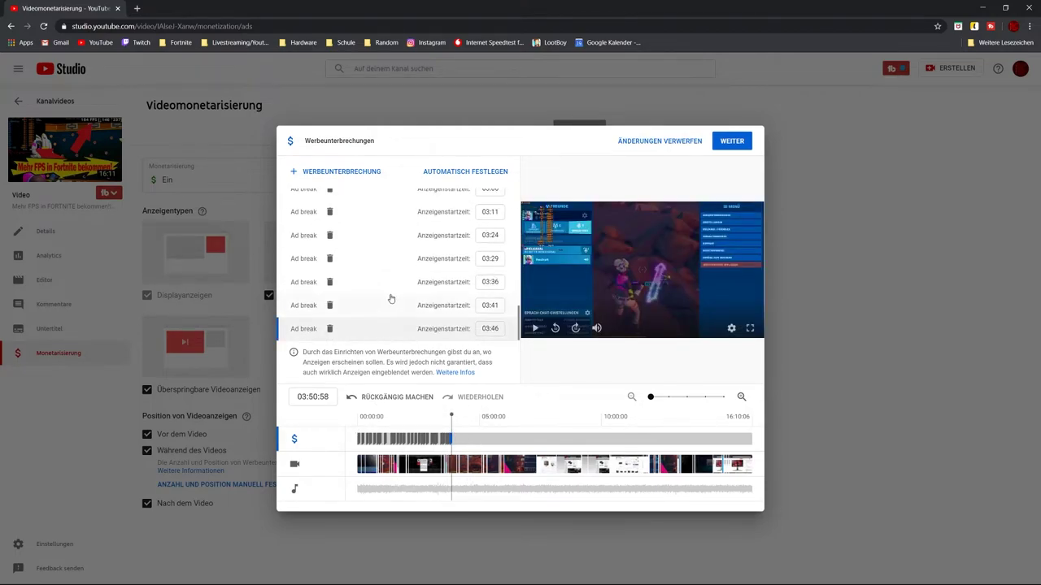
{"action": "scroll", "coordinate": [390, 299], "scroll_direction": "up", "scroll_amount": 10}
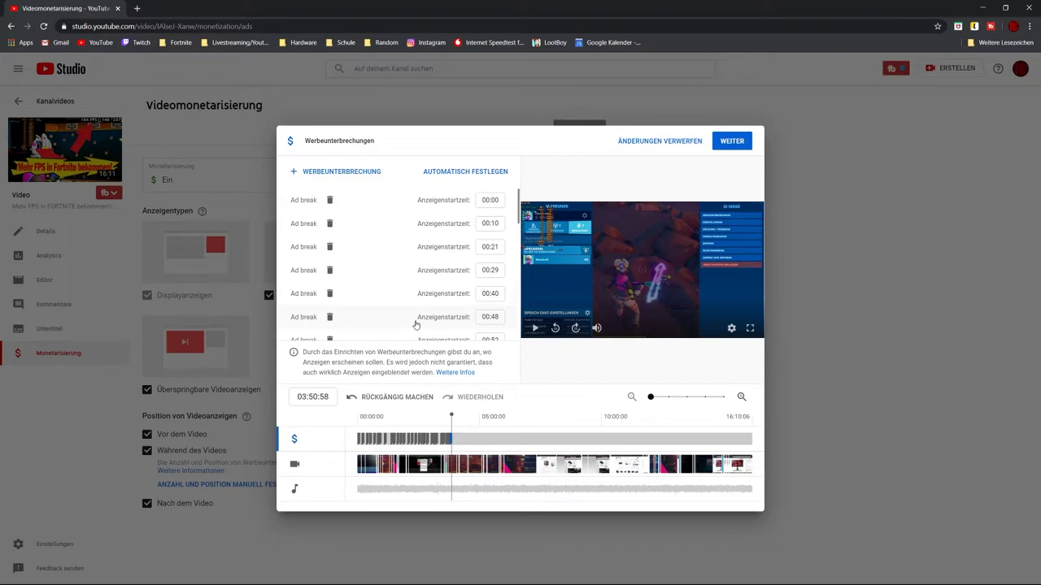
{"action": "left_click", "coordinate": [466, 488]}
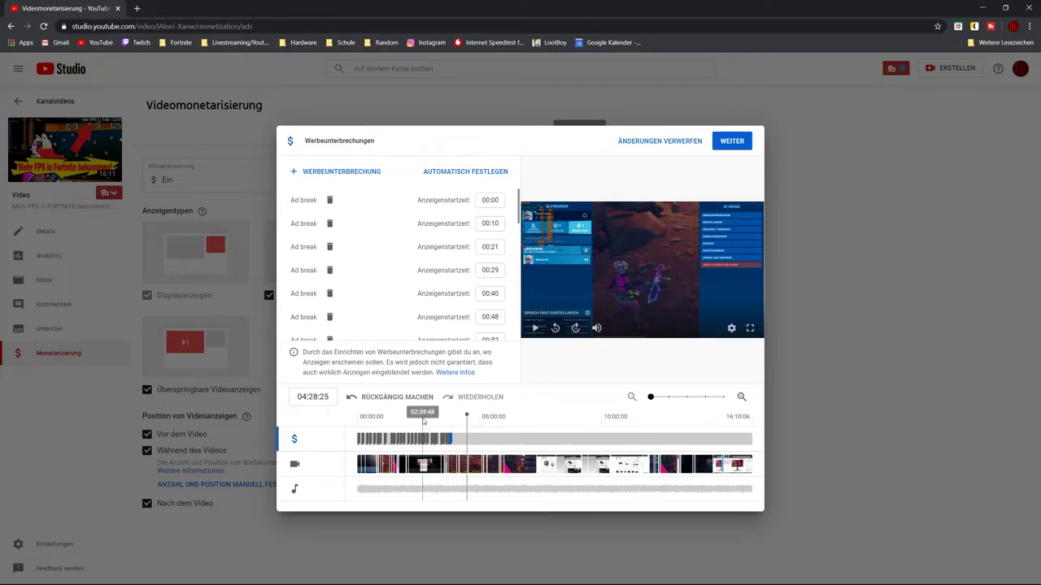
{"action": "left_click_drag", "start_coordinate": [668, 396], "coordinate": [723, 397]}
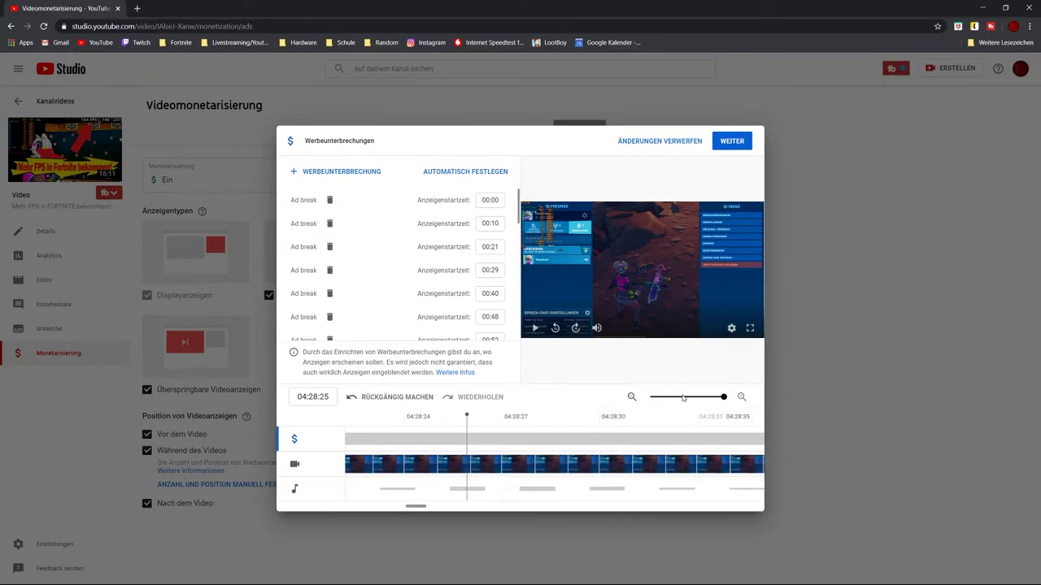
{"action": "left_click_drag", "start_coordinate": [681, 397], "coordinate": [650, 397]}
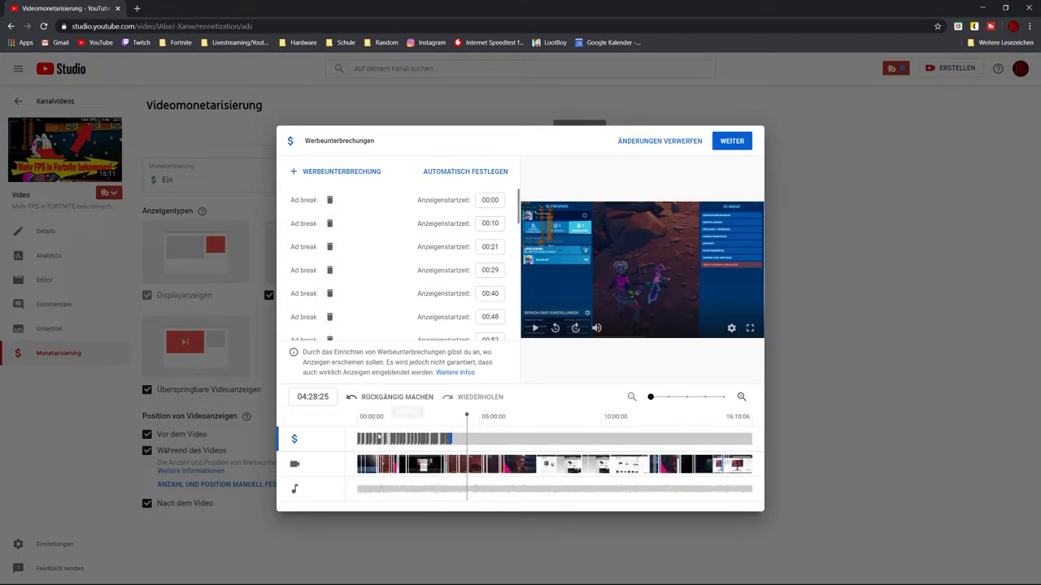
{"action": "left_click", "coordinate": [358, 426]}
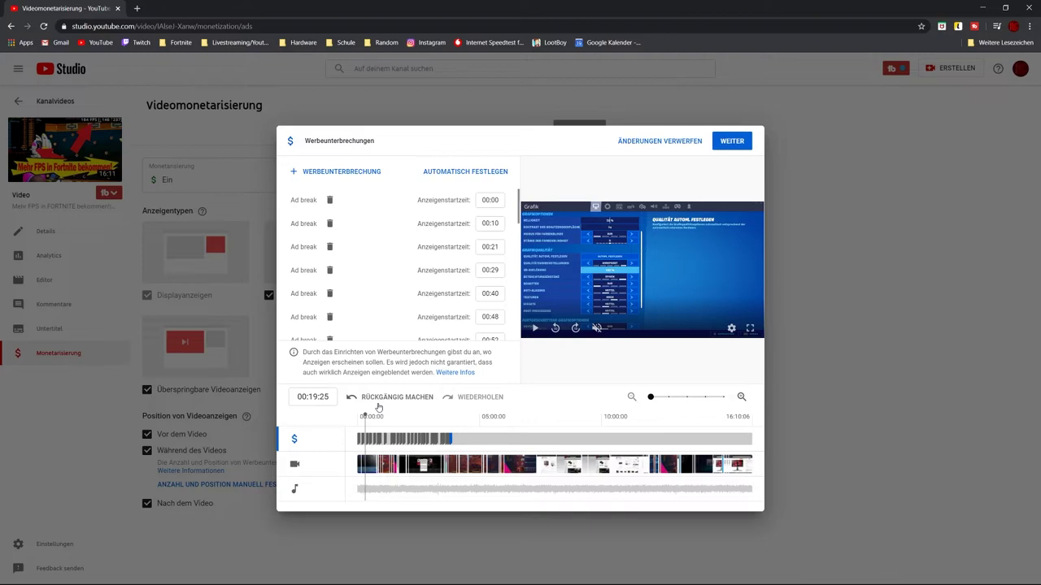
- Discard the ad break changes and go back to the channel dashboard
{"action": "left_click", "coordinate": [663, 146]}
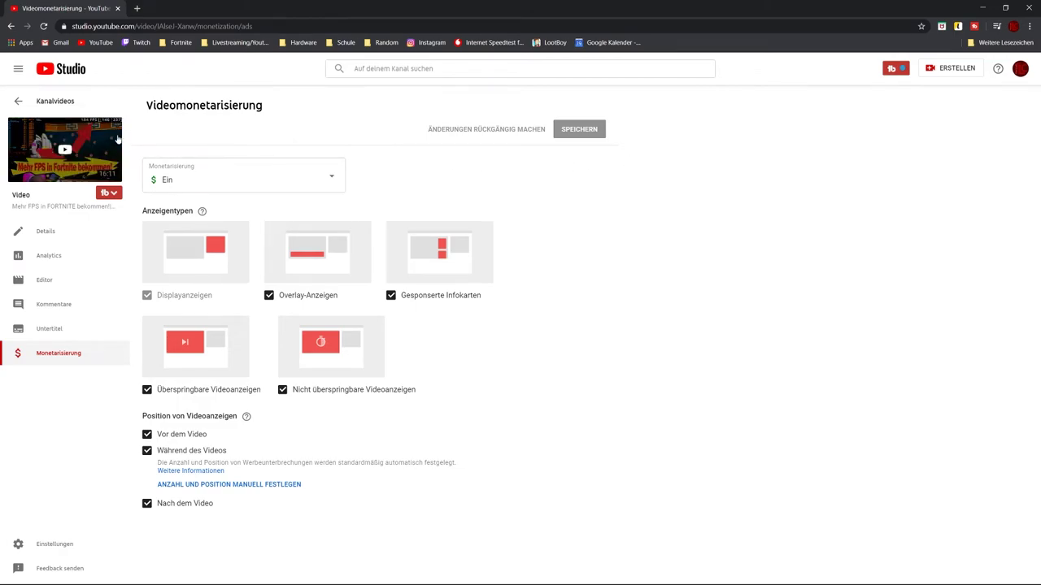
{"action": "left_click", "coordinate": [72, 69]}
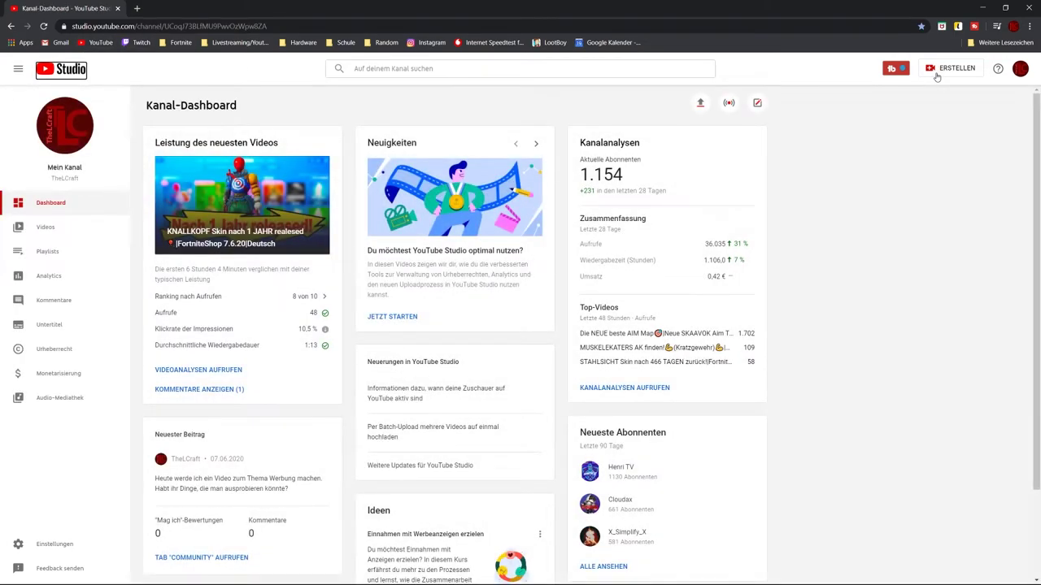
- Open the creation form for a new community post and look through the channel's published posts
{"action": "left_click", "coordinate": [937, 71]}
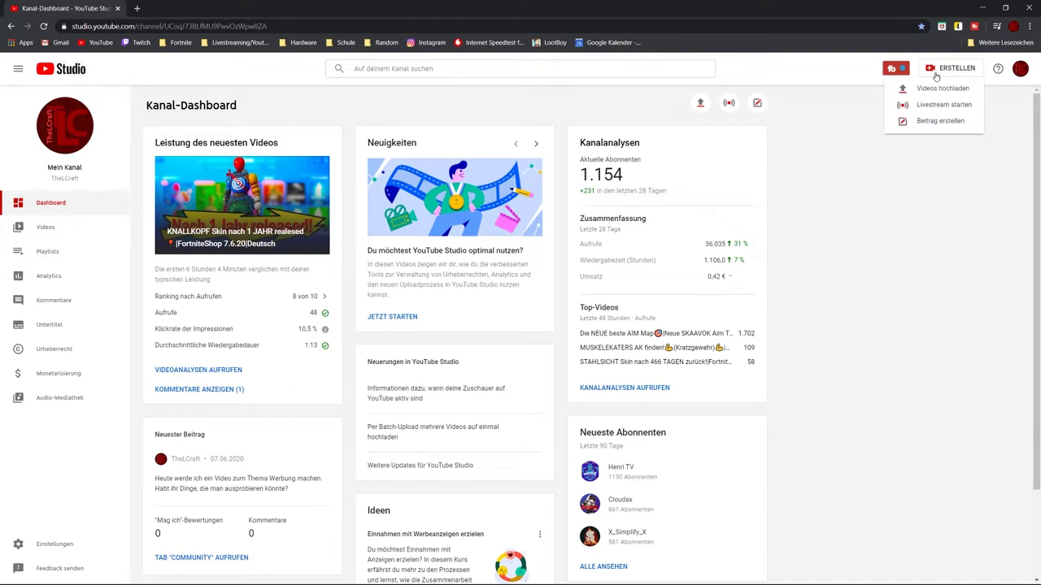
{"action": "left_click", "coordinate": [937, 123]}
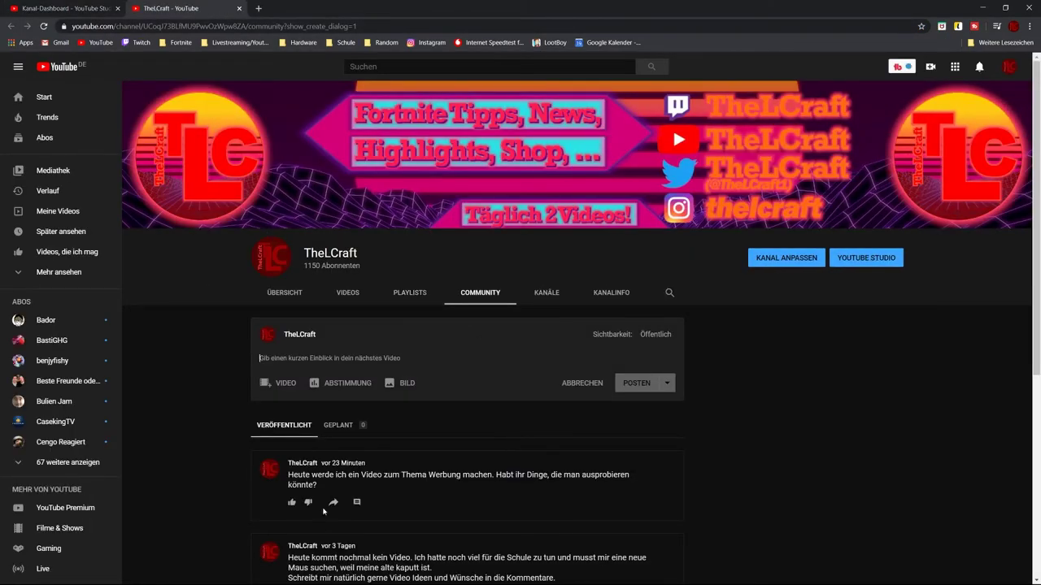
{"action": "scroll", "coordinate": [276, 316], "scroll_direction": "down", "scroll_amount": 5}
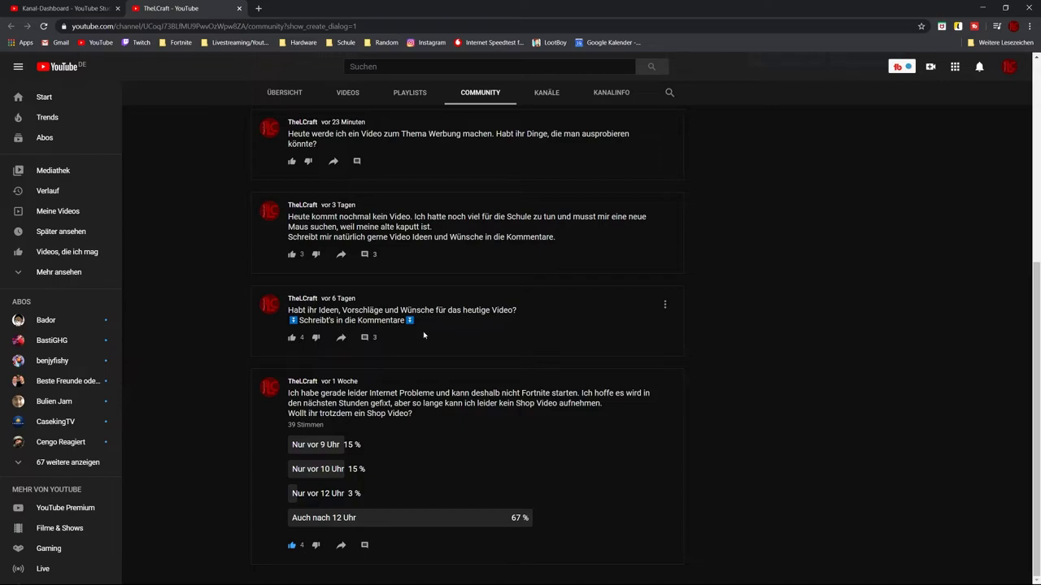
{"action": "scroll", "coordinate": [424, 335], "scroll_direction": "up", "scroll_amount": 5}
{"action": "scroll", "coordinate": [329, 333], "scroll_direction": "down", "scroll_amount": 3}
{"action": "scroll", "coordinate": [345, 358], "scroll_direction": "up", "scroll_amount": 2}
{"action": "scroll", "coordinate": [342, 347], "scroll_direction": "down", "scroll_amount": 6}
{"action": "scroll", "coordinate": [318, 362], "scroll_direction": "up", "scroll_amount": 10}
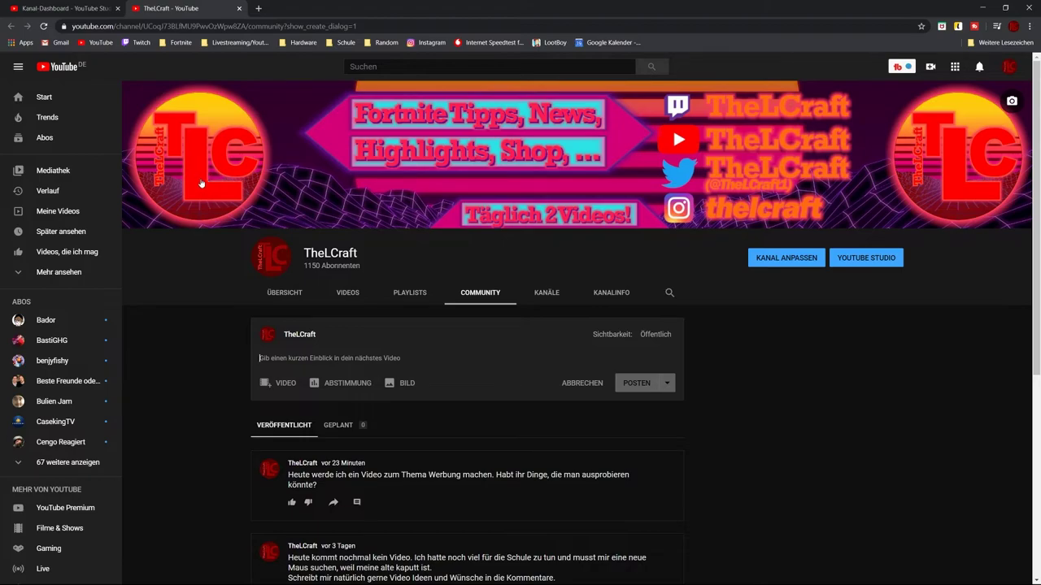
- Open the YouTube home feed and look for the section with the latest YouTube posts
{"action": "left_click", "coordinate": [70, 99]}
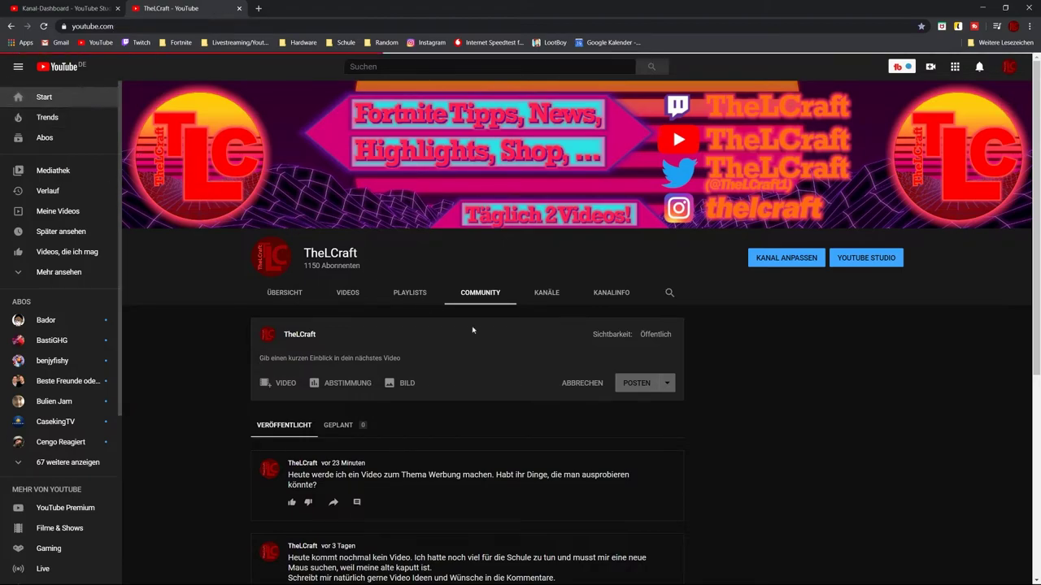
{"action": "scroll", "coordinate": [474, 298], "scroll_direction": "down", "scroll_amount": 6}
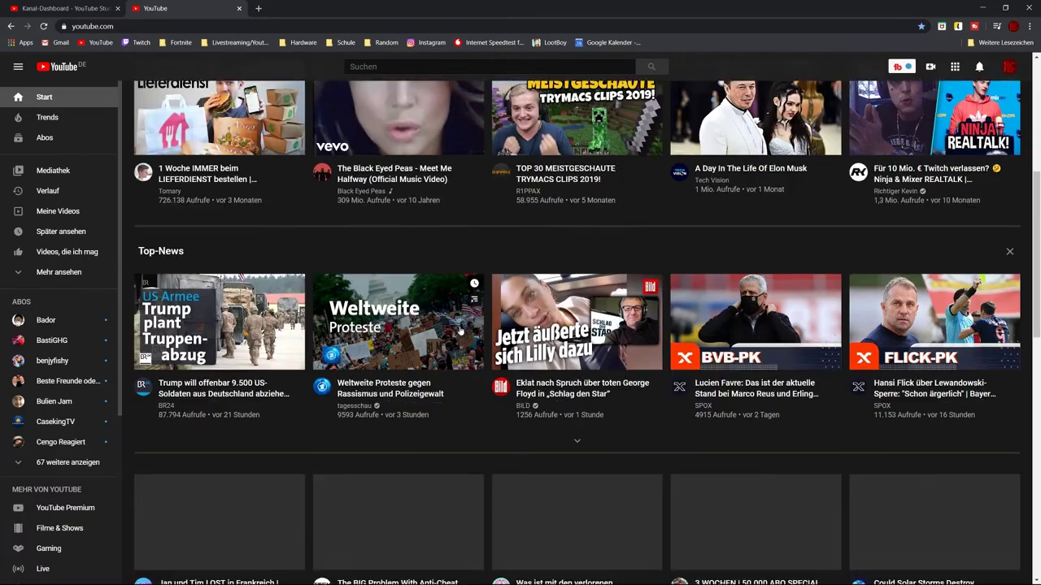
{"action": "scroll", "coordinate": [460, 330], "scroll_direction": "down", "scroll_amount": 10}
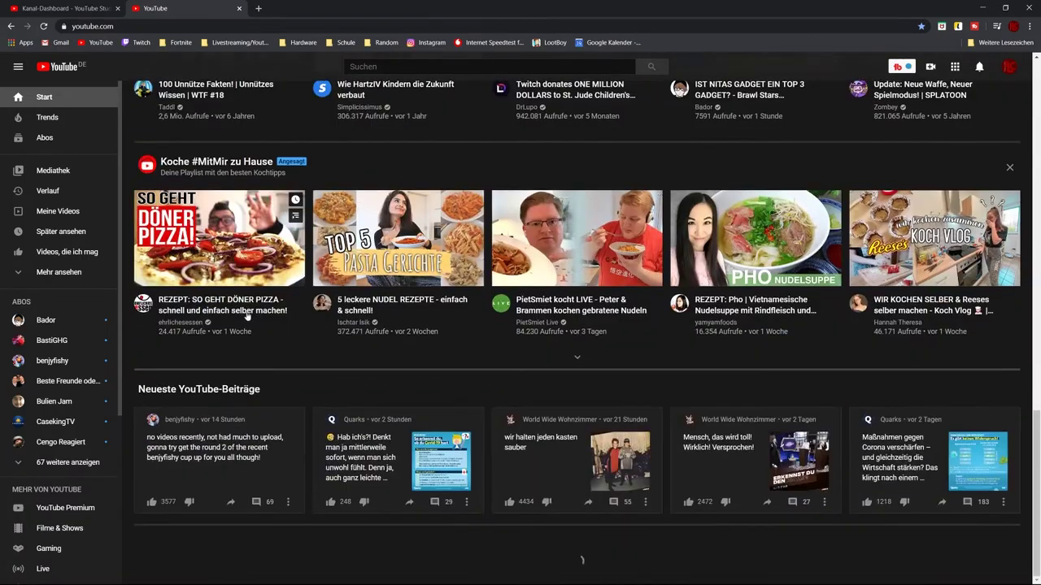
{"action": "scroll", "coordinate": [644, 363], "scroll_direction": "down", "scroll_amount": 2}
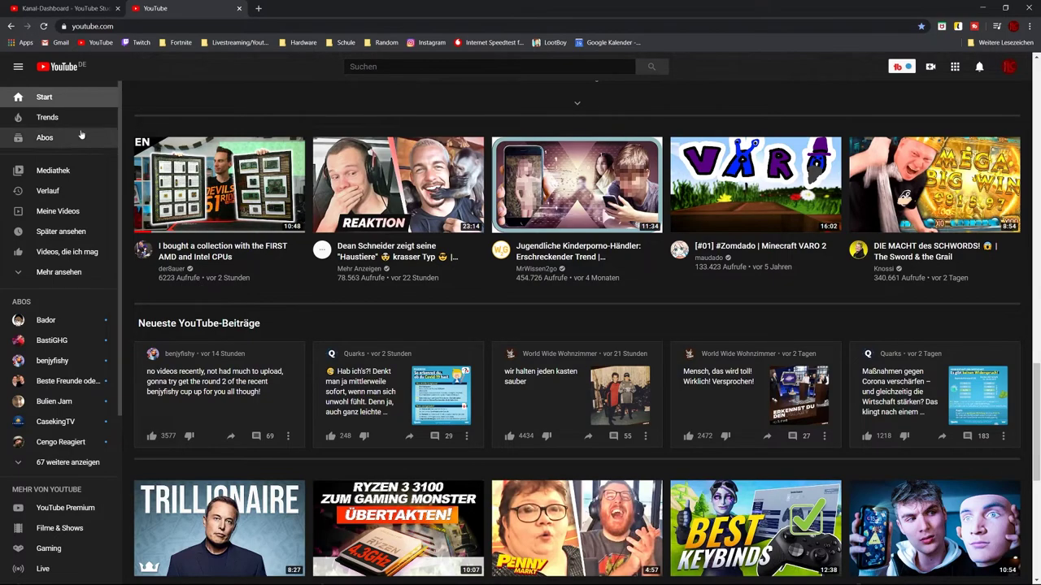
- Open the community section of the own channel and look through its published posts
{"action": "left_click", "coordinate": [1008, 66]}
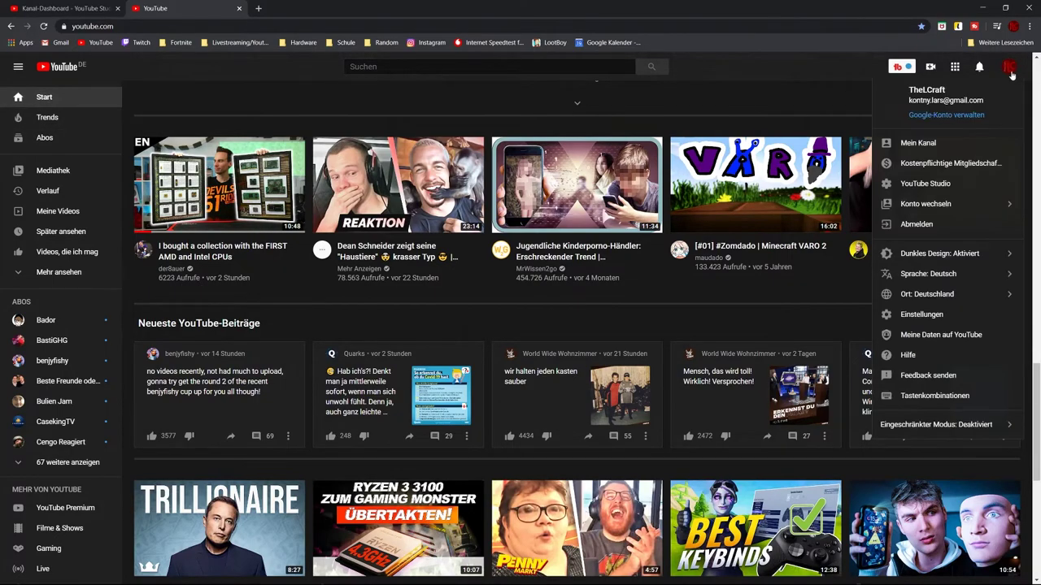
{"action": "left_click", "coordinate": [906, 140]}
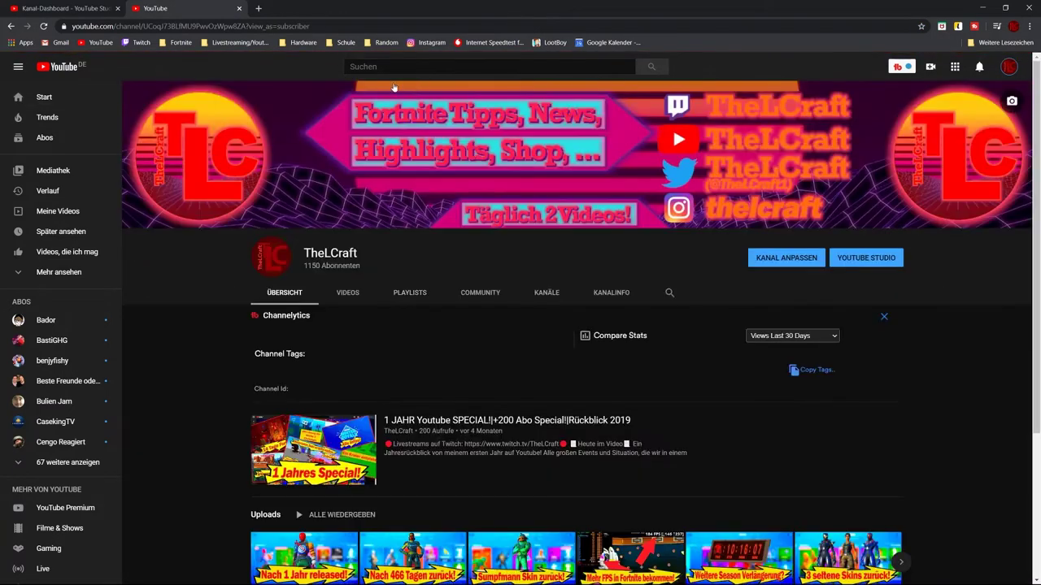
{"action": "left_click", "coordinate": [485, 296]}
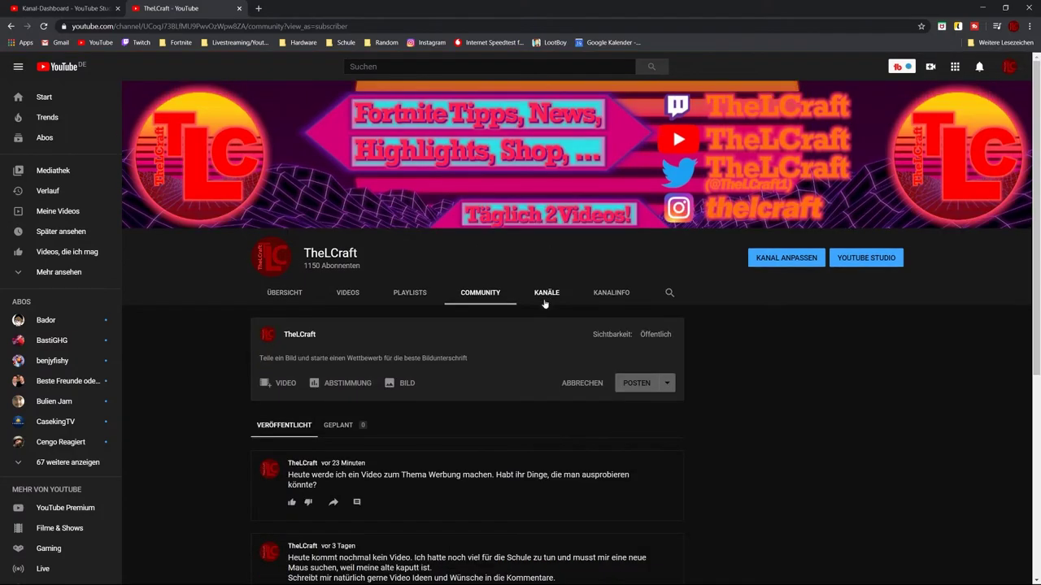
{"action": "scroll", "coordinate": [464, 341], "scroll_direction": "down", "scroll_amount": 3}
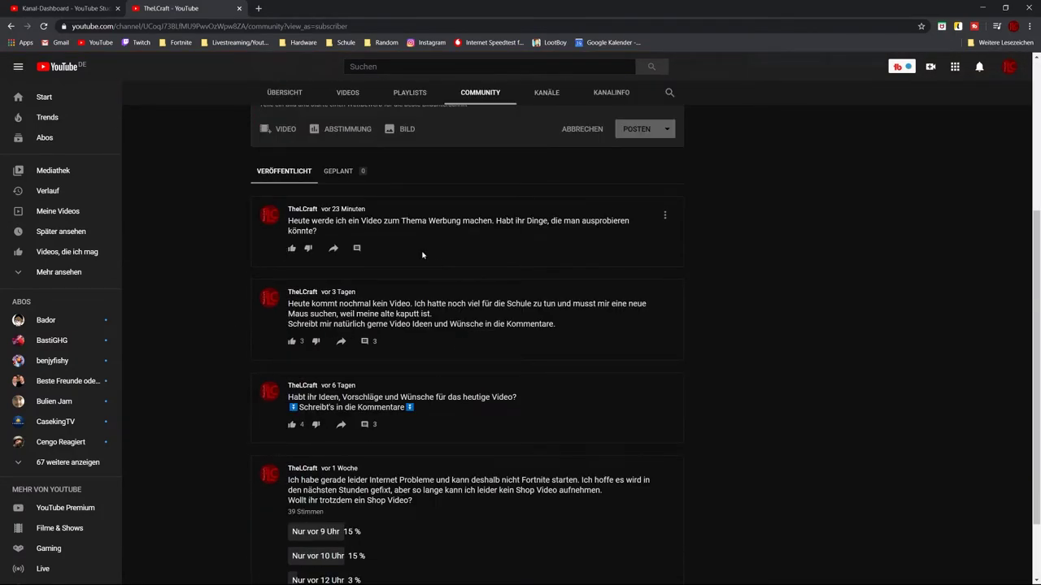
- Return to YouTube Studio and examine the channel's estimated revenue for the last 28 days in the analytics graph
{"action": "left_click", "coordinate": [65, 8]}
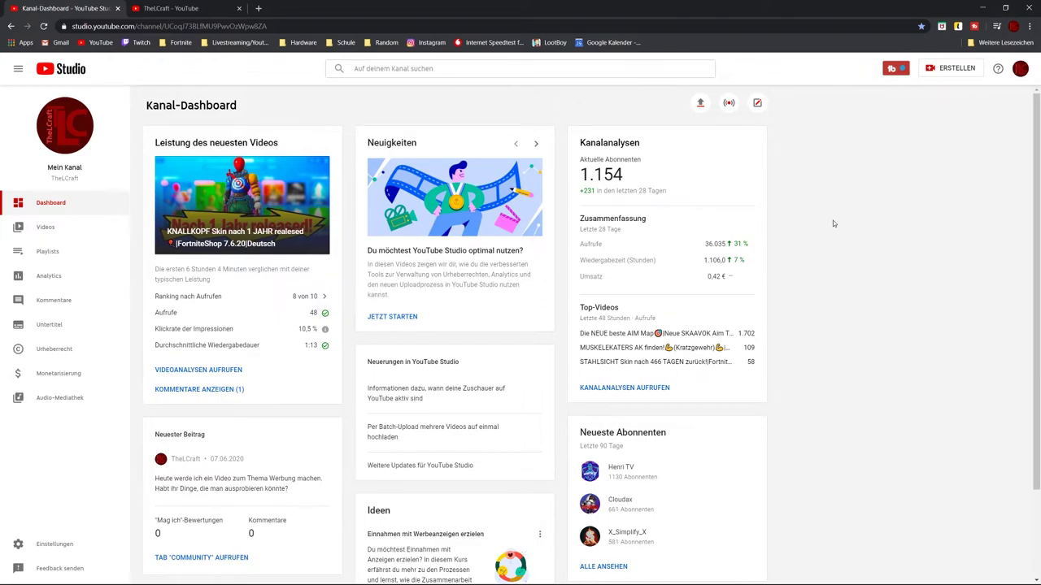
{"action": "mouse_move", "coordinate": [715, 278]}
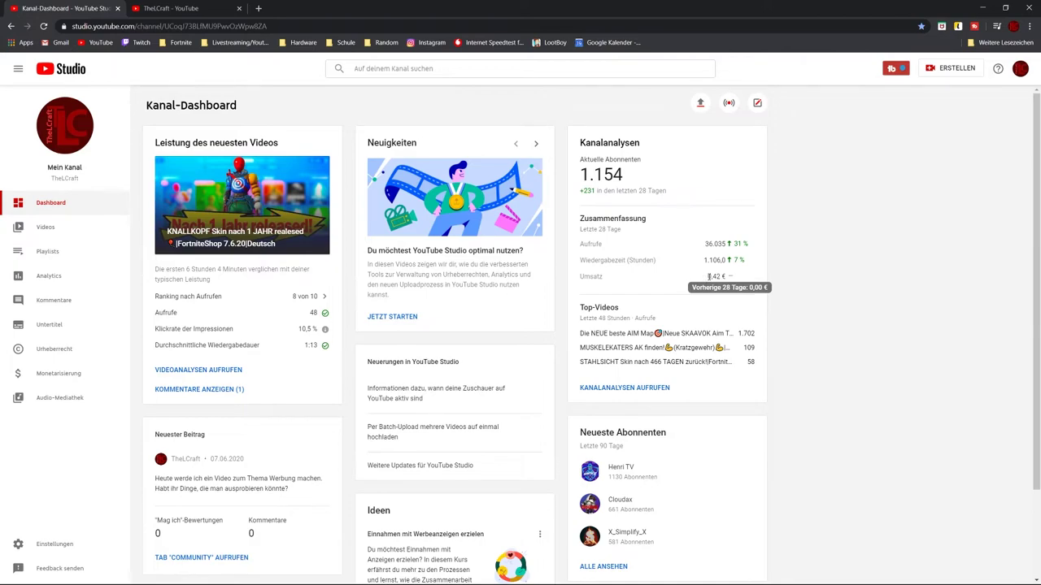
{"action": "left_click", "coordinate": [57, 284]}
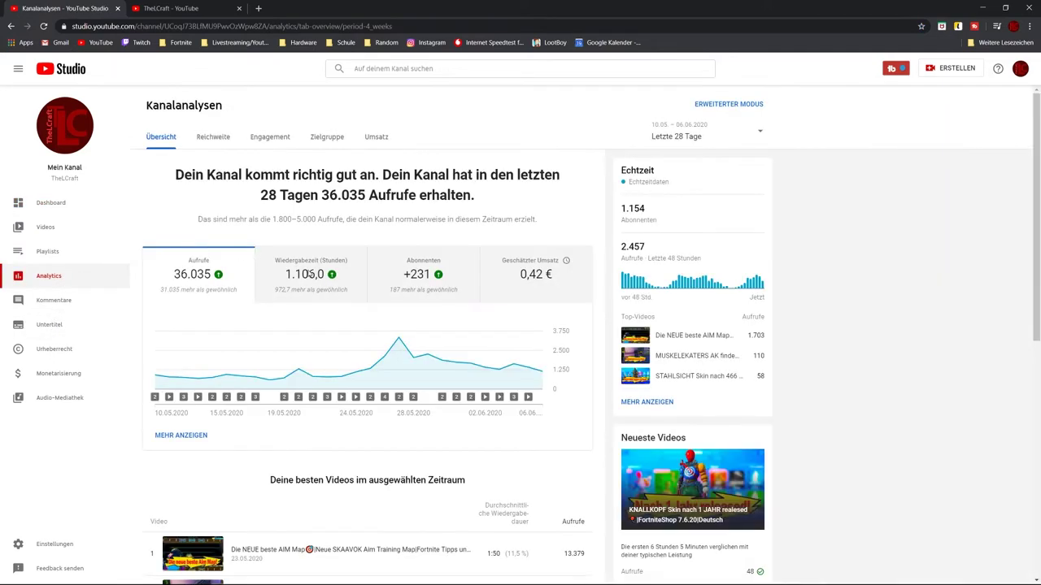
{"action": "left_click", "coordinate": [511, 286]}
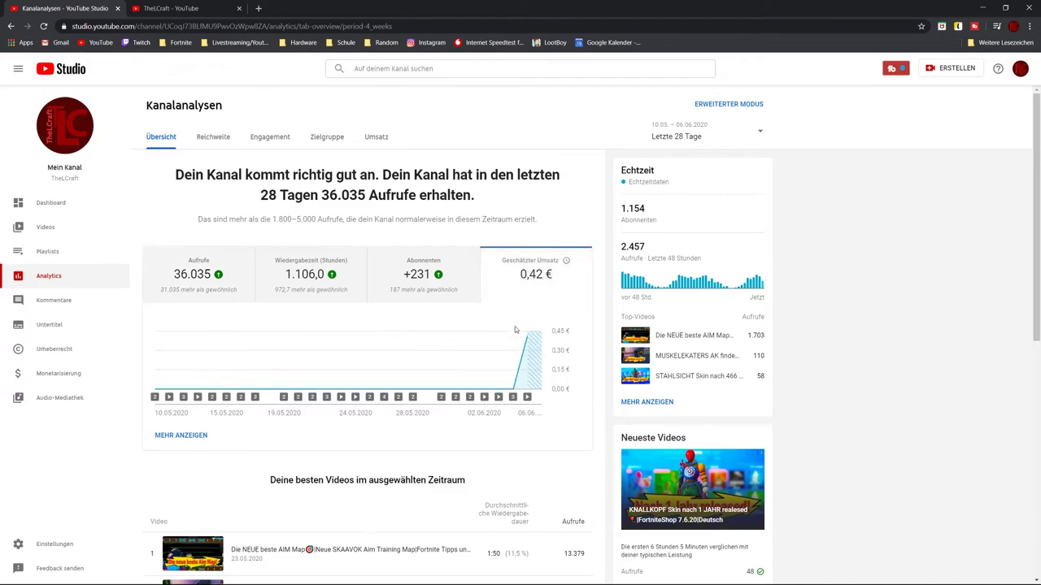
{"action": "mouse_move", "coordinate": [536, 350]}
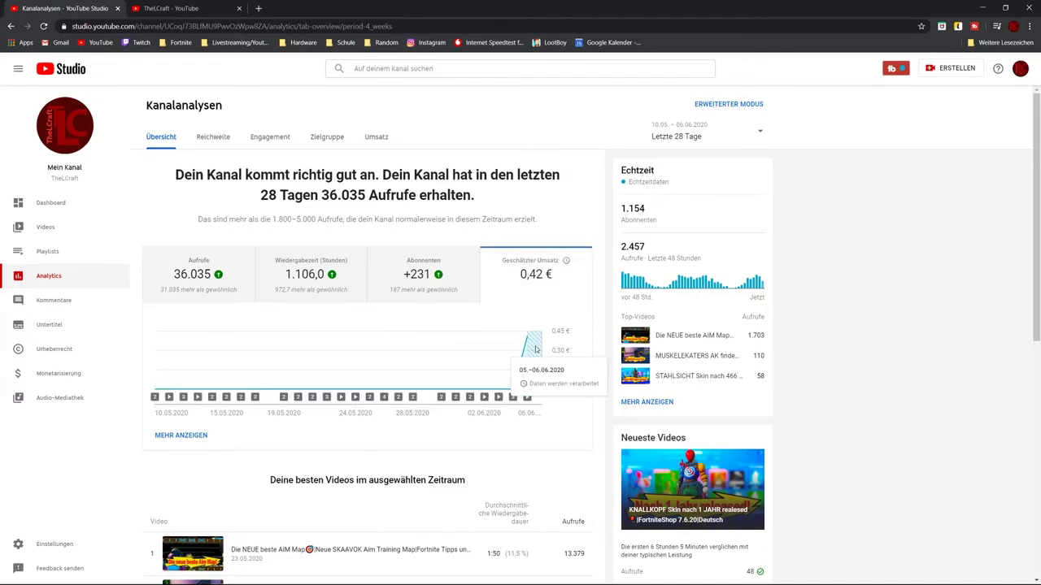